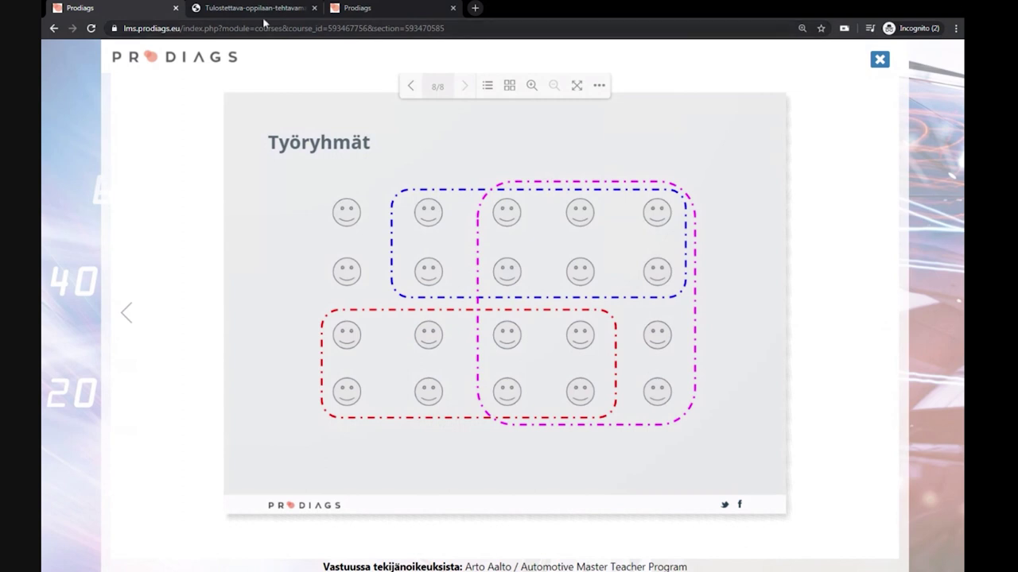
# - Close the webinar slides and open the workgroup management page (Lisää tai muokkaa työryhmiä) in the administration area
pyautogui.click(881, 64)
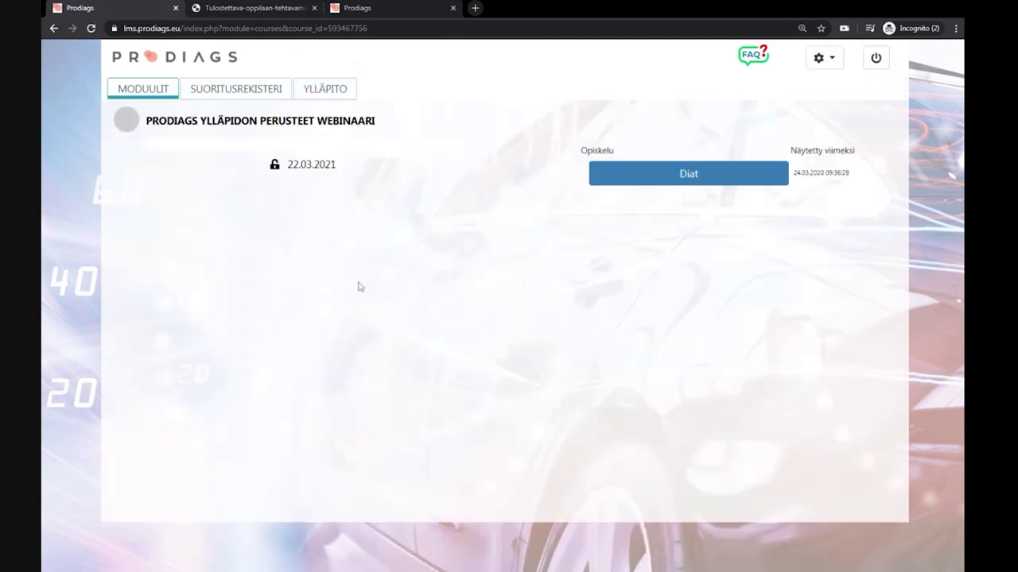
pyautogui.click(143, 91)
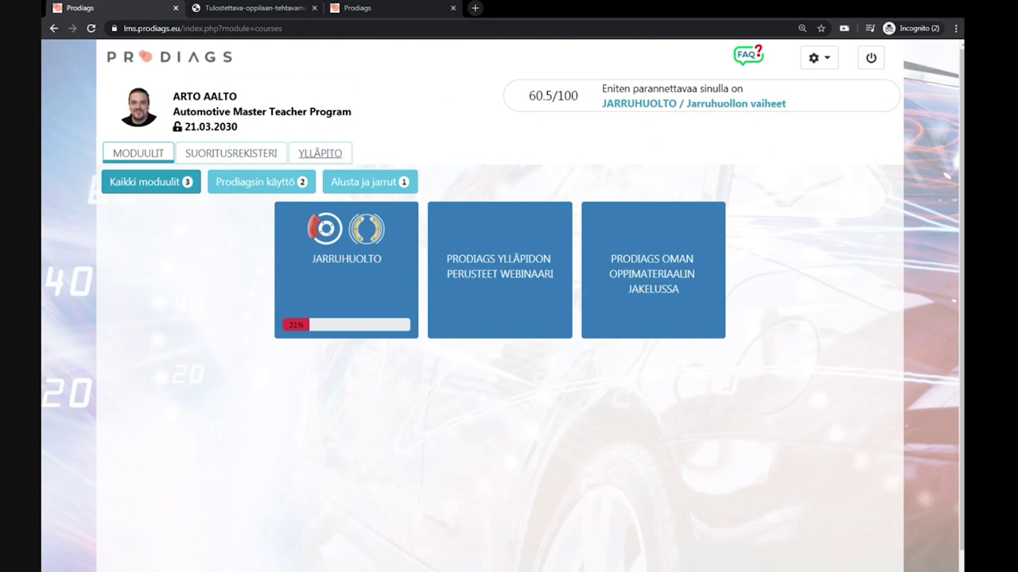
pyautogui.click(317, 152)
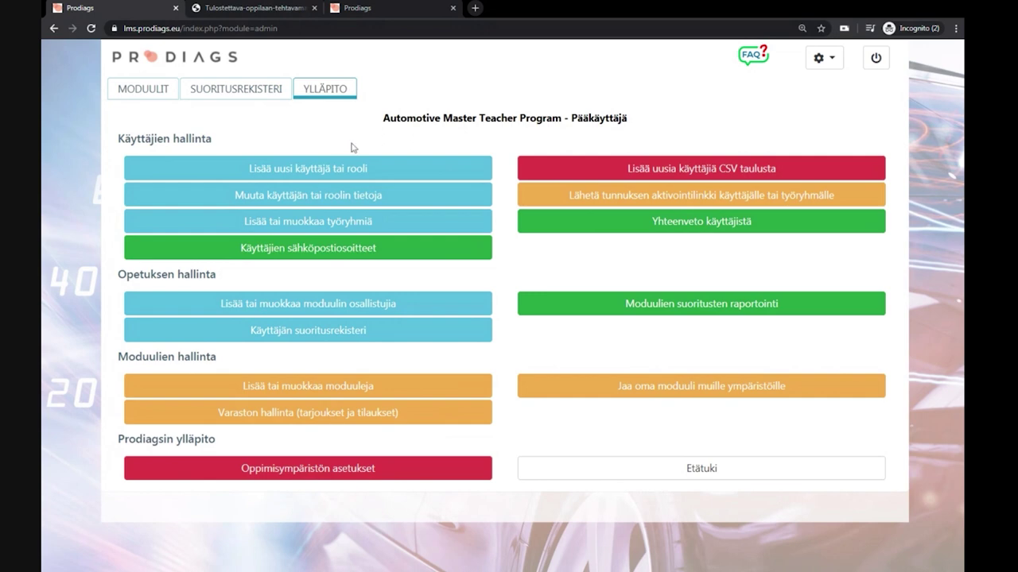
pyautogui.click(428, 228)
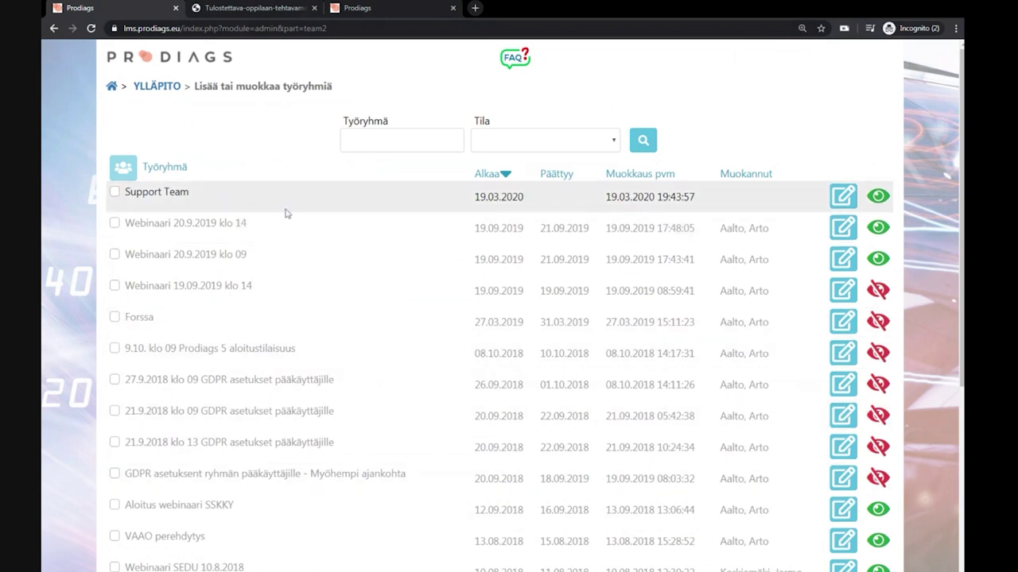
# - Start a new workgroup and name it "Webinaari 24.3.2020"
pyautogui.scroll(-1, 301, 212)
pyautogui.scroll(-4, 300, 213)
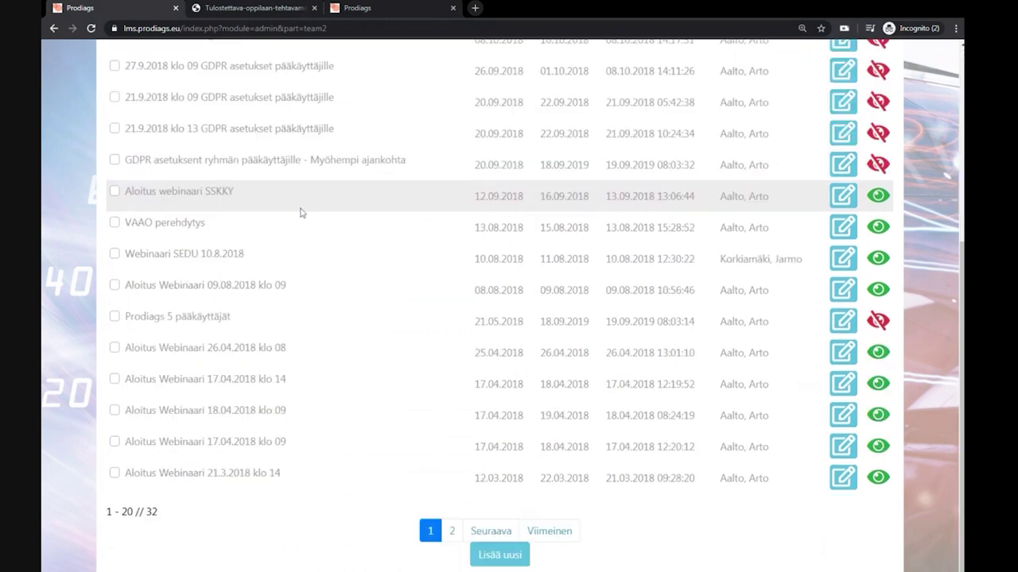
pyautogui.click(499, 560)
pyautogui.click(603, 156)
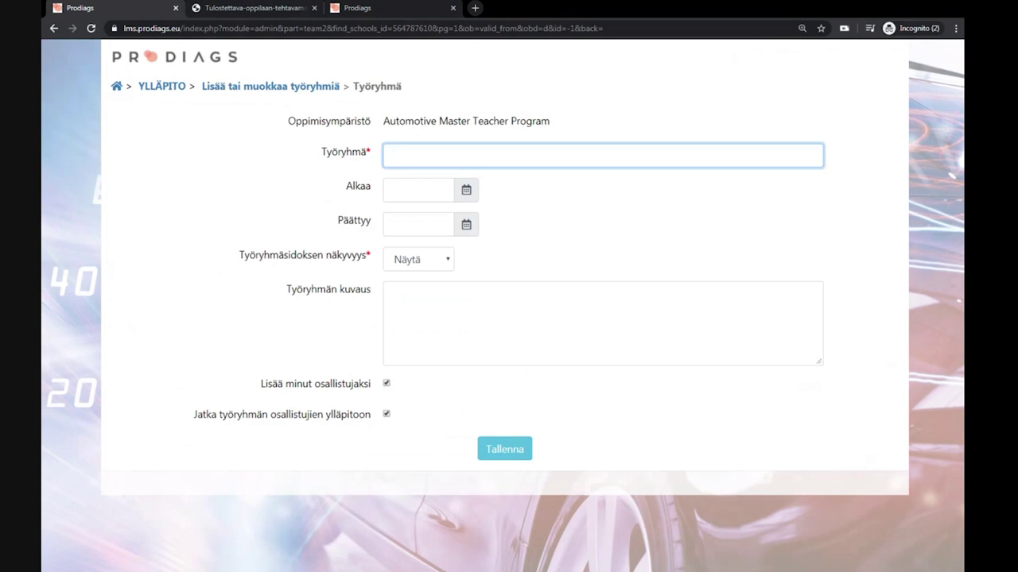
pyautogui.write('Webinaari 24.3.2020')
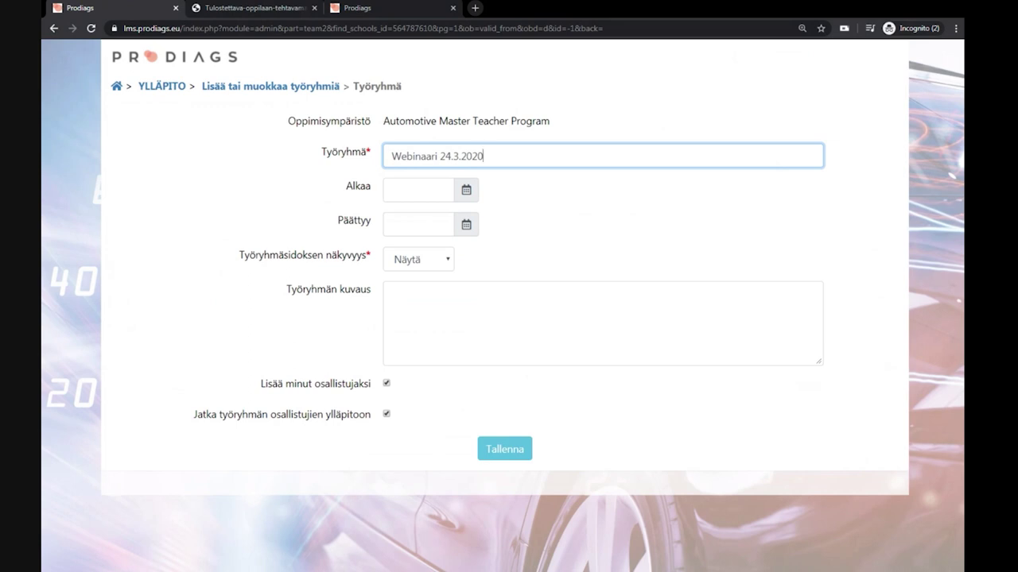
# - Set the workgroup's start date to 24.03.2020 and its end date to 25.03.2020
pyautogui.click(466, 190)
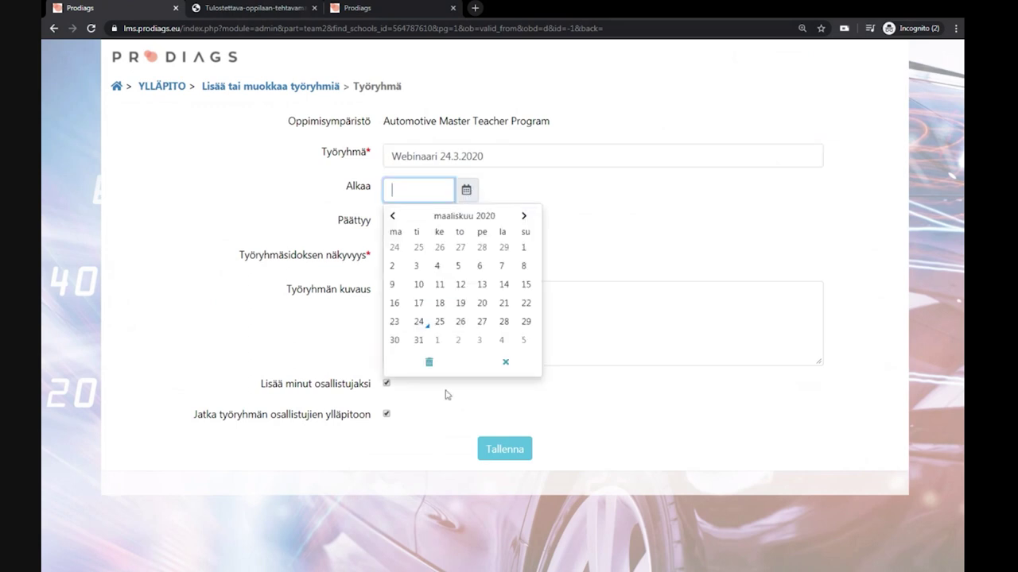
pyautogui.click(419, 322)
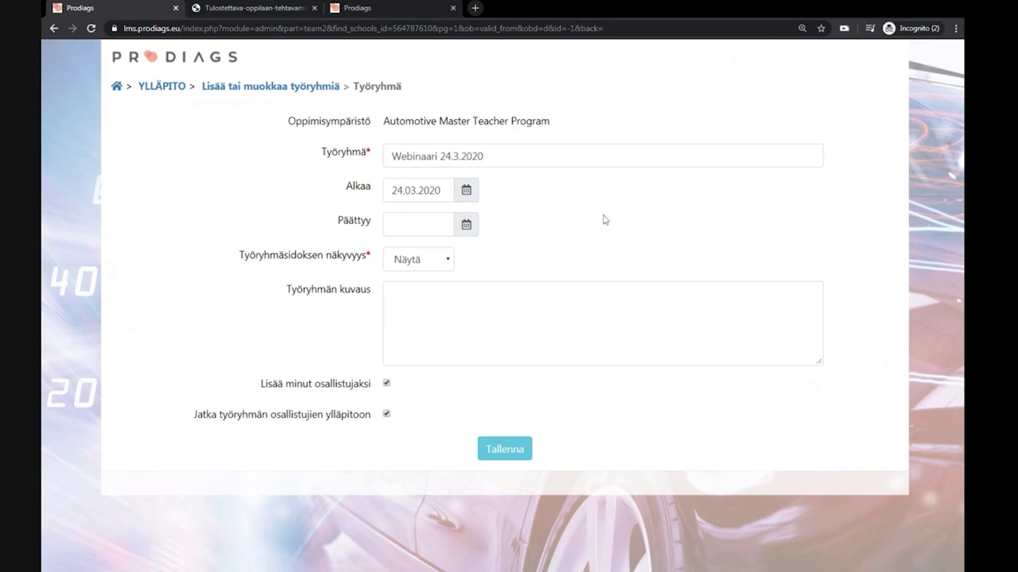
pyautogui.click(467, 225)
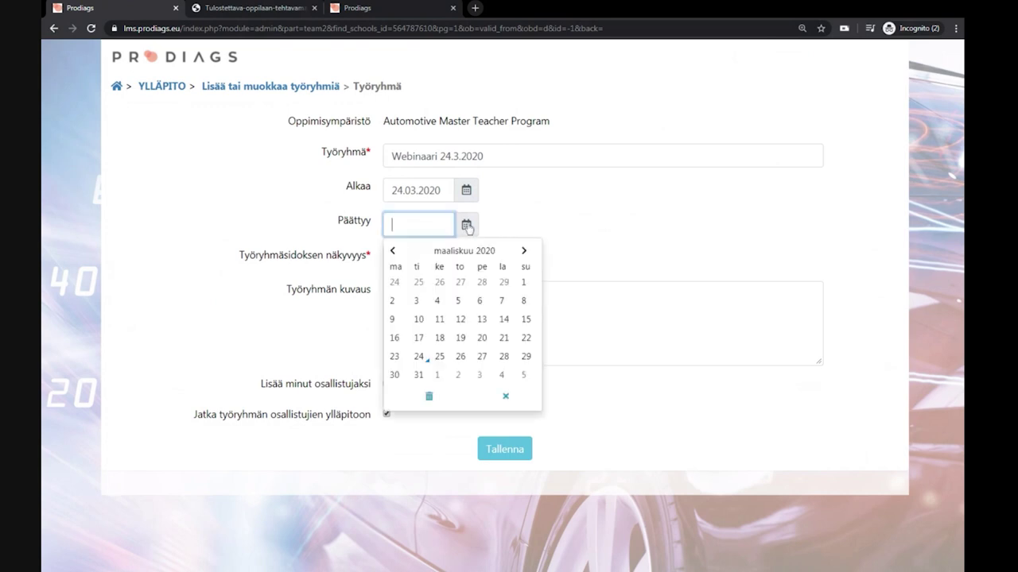
pyautogui.click(439, 357)
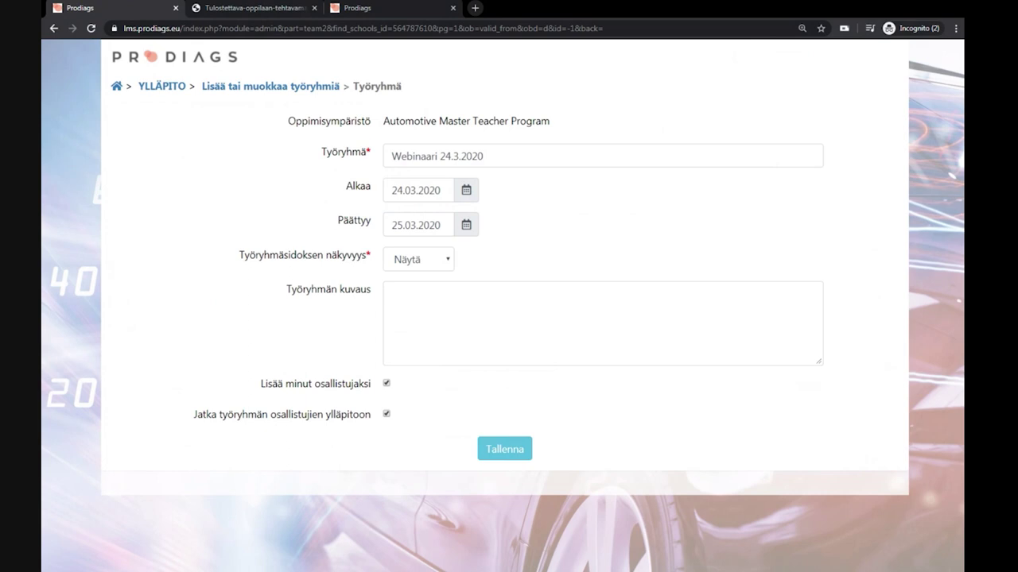
# - Set the workgroup link's visibility (Työryhmäsidoksen näkyvyys) to Piilotettu
pyautogui.click(447, 262)
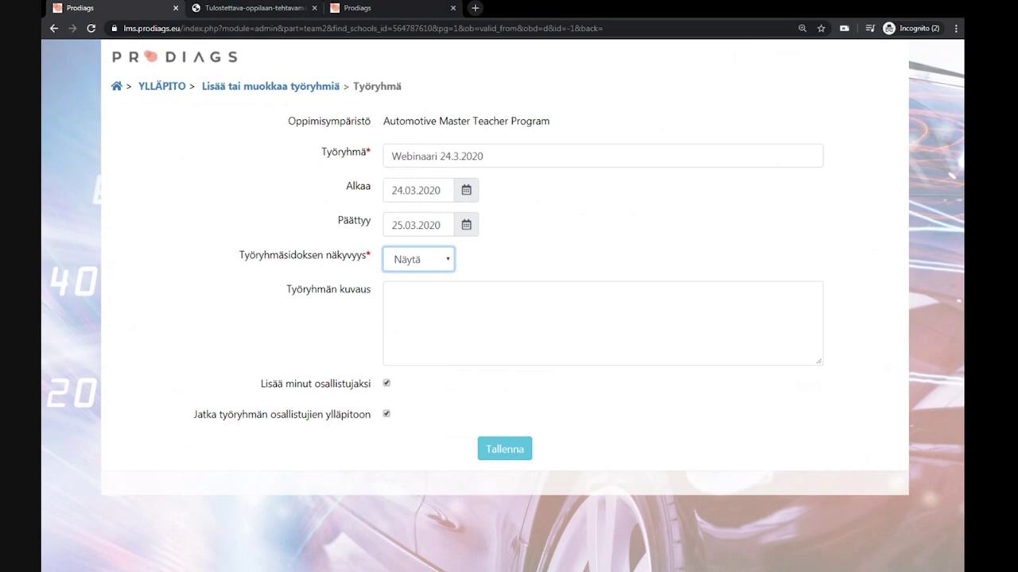
pyautogui.click(453, 275)
pyautogui.press('Tab')
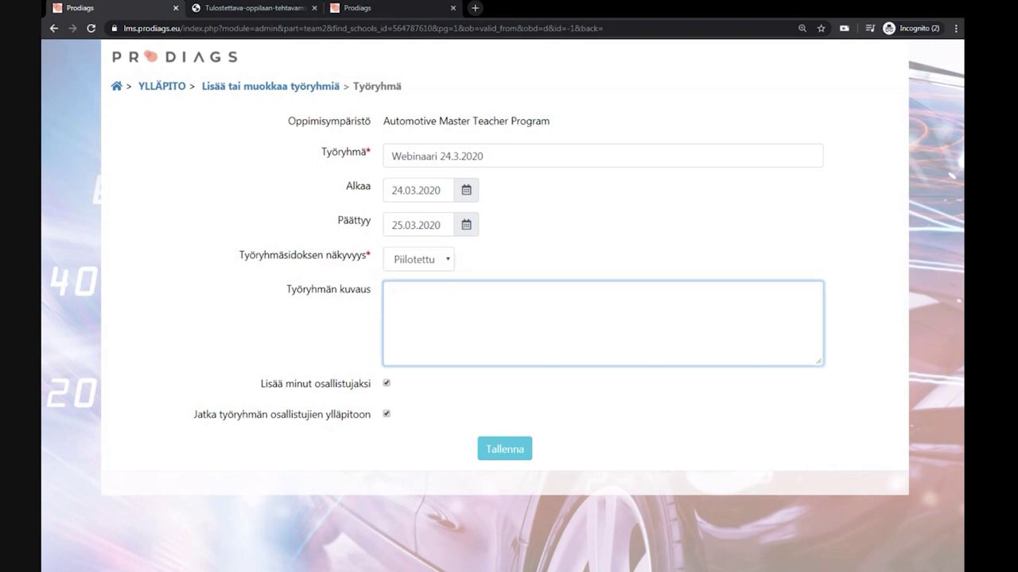
pyautogui.moveTo(483, 155); pyautogui.dragTo(391, 156)
pyautogui.click(235, 225)
pyautogui.click(442, 225)
pyautogui.press('Tab')
pyautogui.press('Tab')
pyautogui.click(526, 400)
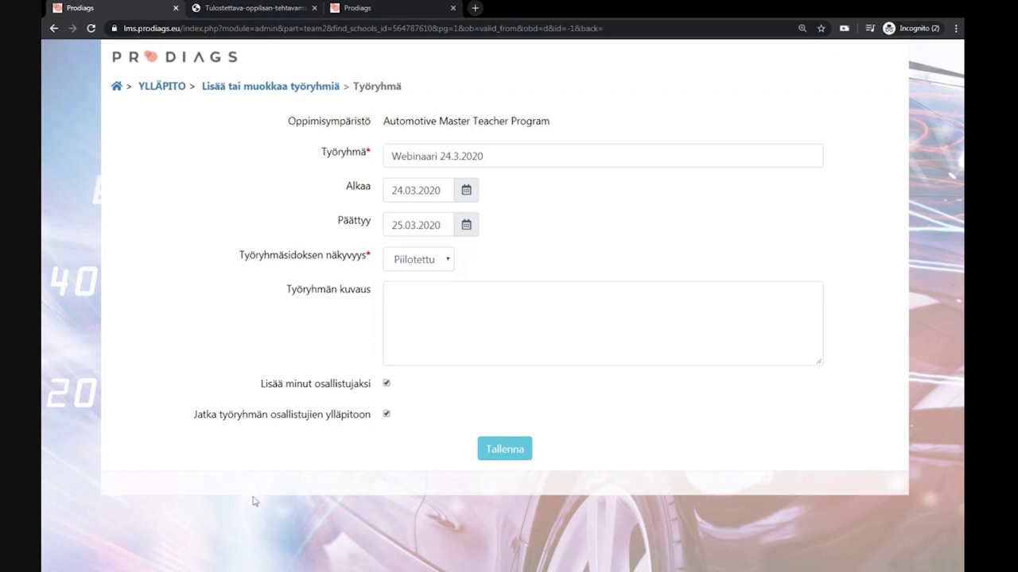
# - Turn off the option to continue to participant management (Jatka työryhmän osallistujien ylläpitoon) and save the new workgroup
pyautogui.click(387, 414)
pyautogui.click(511, 458)
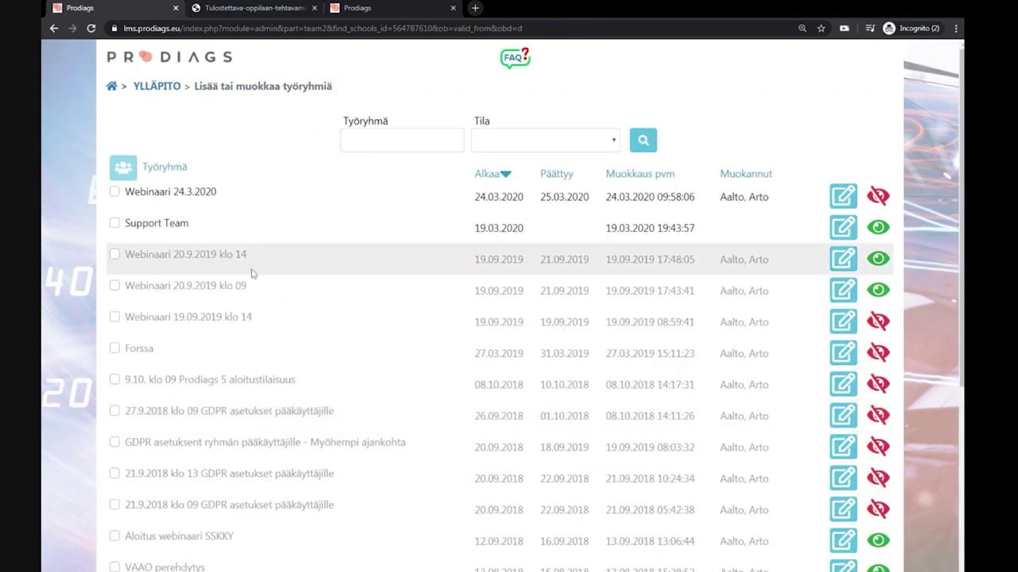
pyautogui.click(114, 192)
pyautogui.click(114, 223)
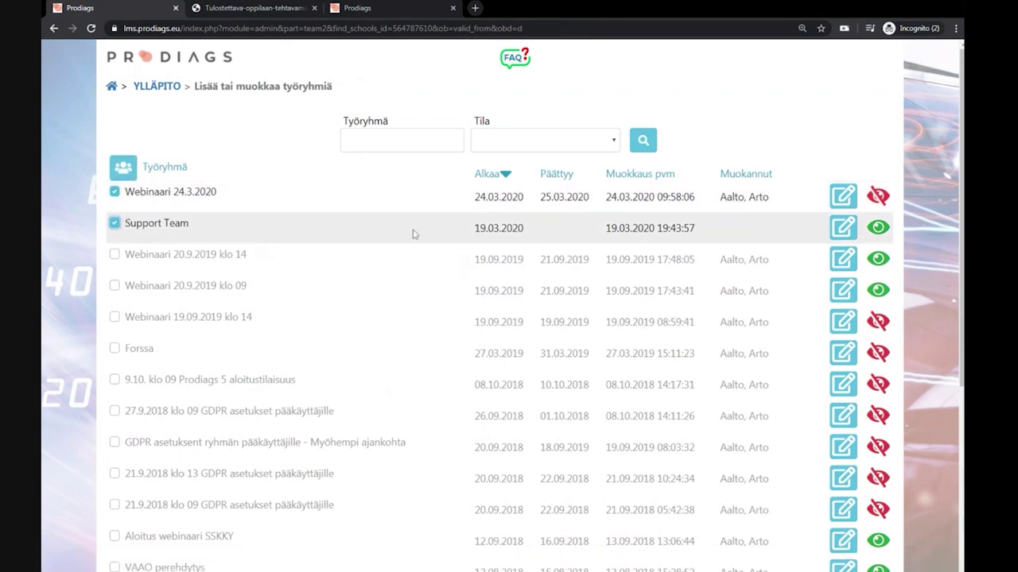
pyautogui.click(115, 192)
pyautogui.click(115, 223)
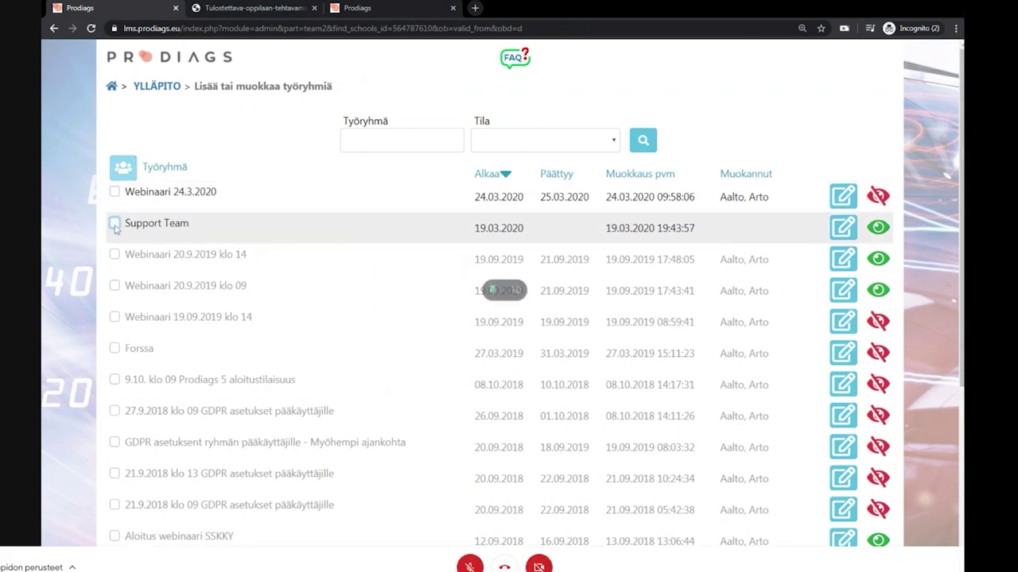
# - Select the workgroups Webinaari 24.3.2020 and Support Team and open participant management for both
pyautogui.click(114, 192)
pyautogui.click(115, 224)
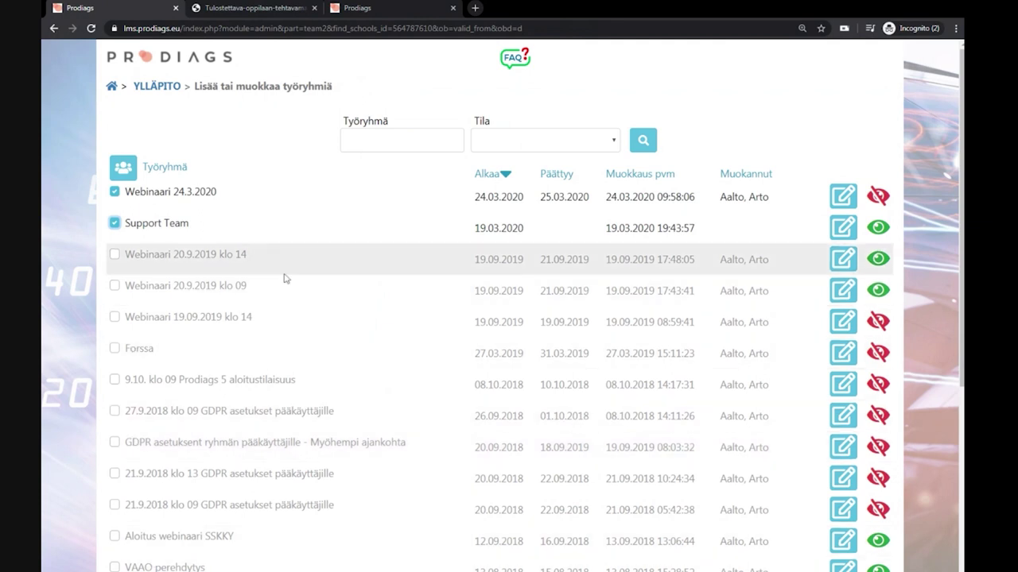
pyautogui.scroll(-2, 285, 278)
pyautogui.scroll(-1, 284, 278)
pyautogui.scroll(3, 269, 288)
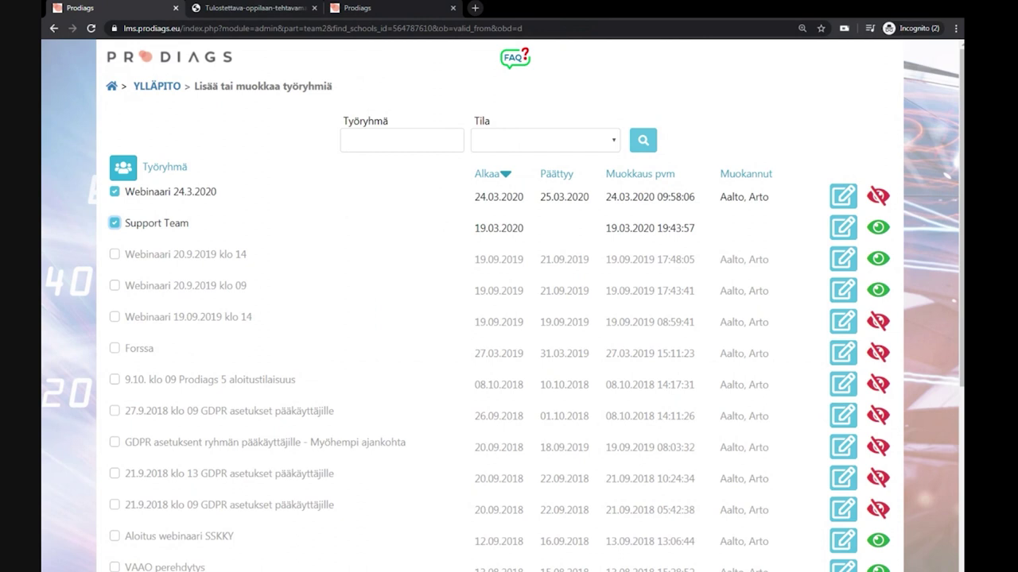
pyautogui.click(123, 169)
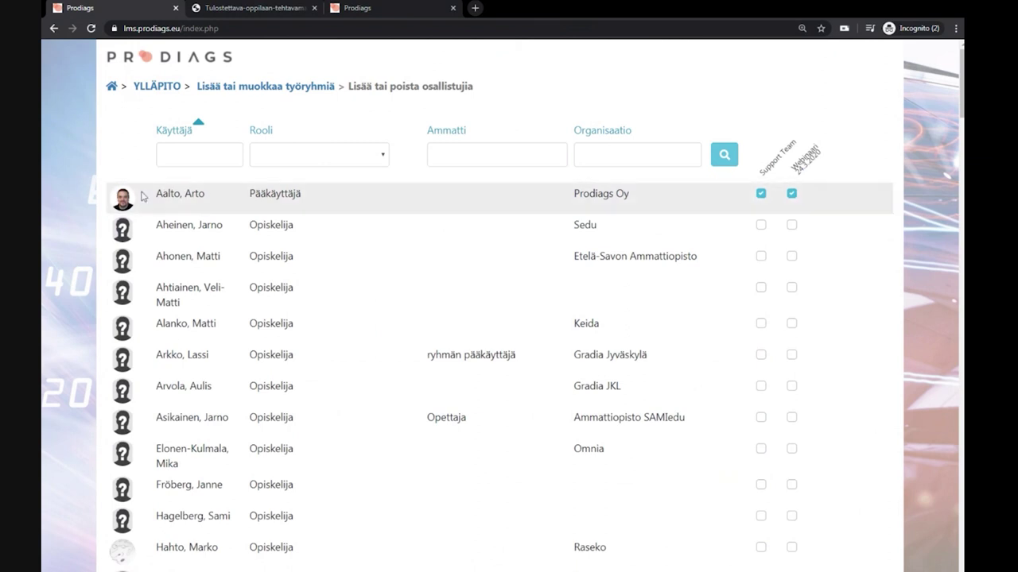
# - Mark the student from Raseko as a participant in both the Support Team and Webinaari 24.3.2020 workgroups
pyautogui.scroll(-6, 347, 372)
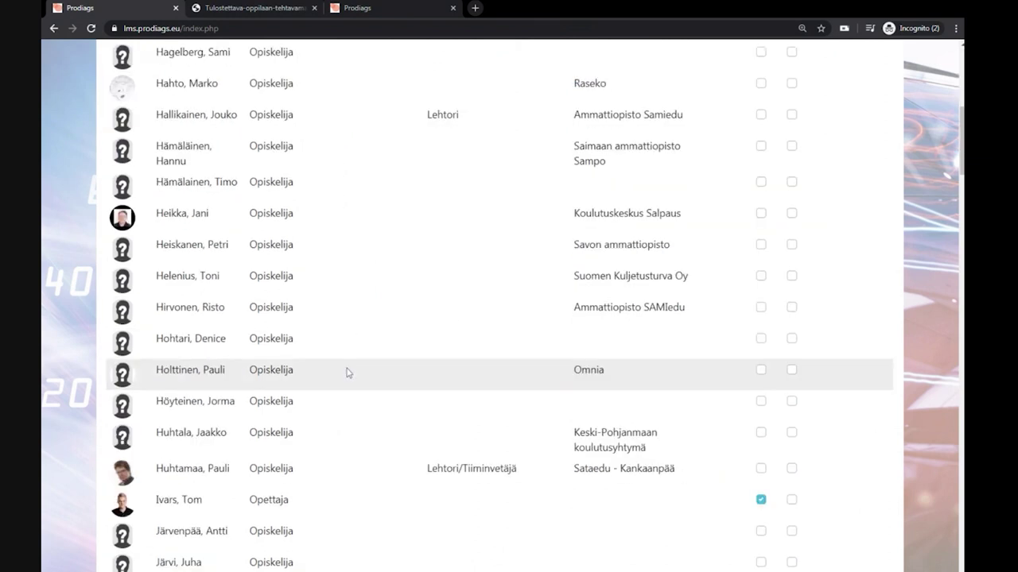
pyautogui.scroll(6, 345, 371)
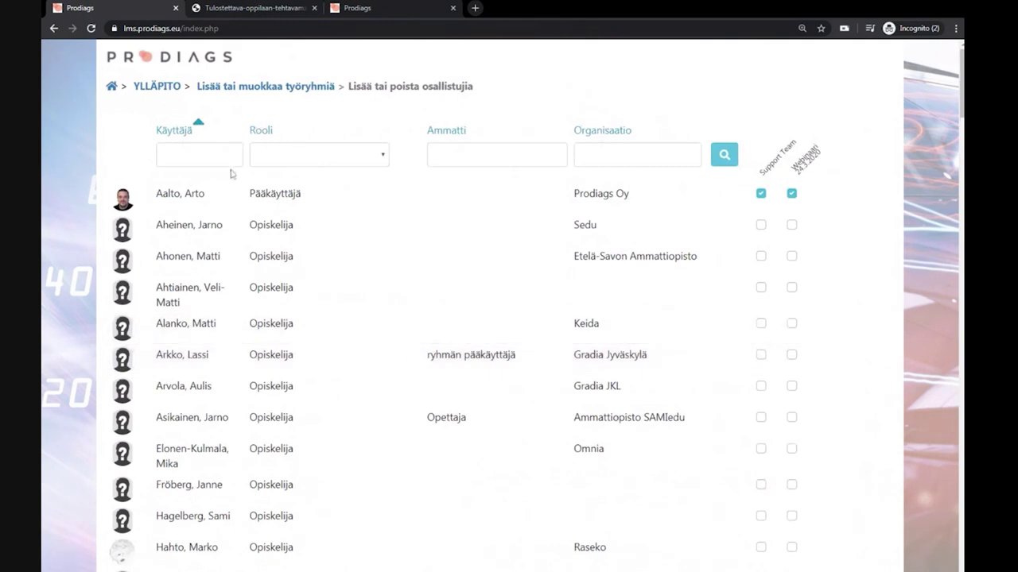
pyautogui.scroll(-4, 345, 374)
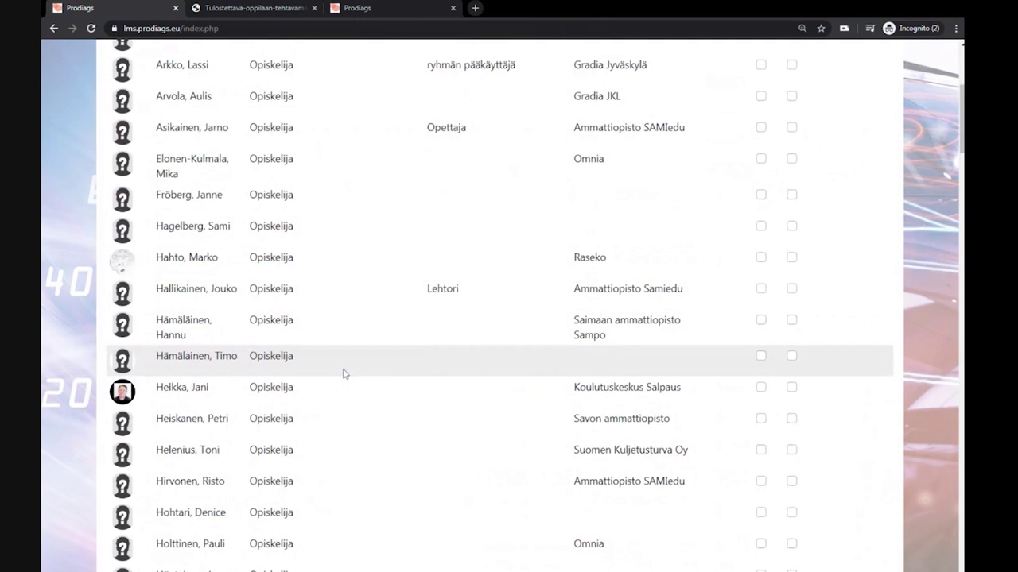
pyautogui.scroll(2, 823, 291)
pyautogui.click(761, 375)
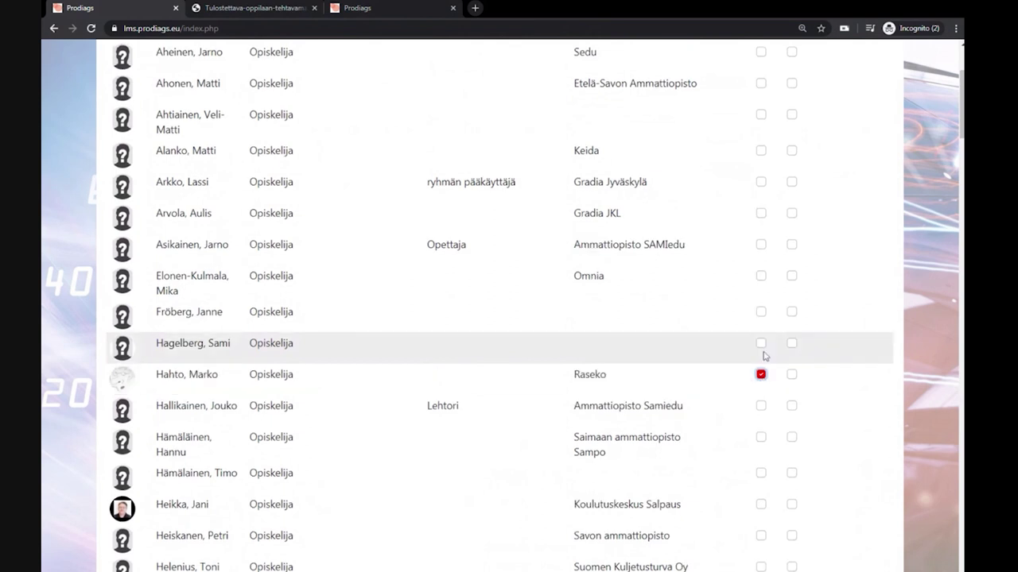
pyautogui.scroll(3, 763, 355)
pyautogui.click(792, 548)
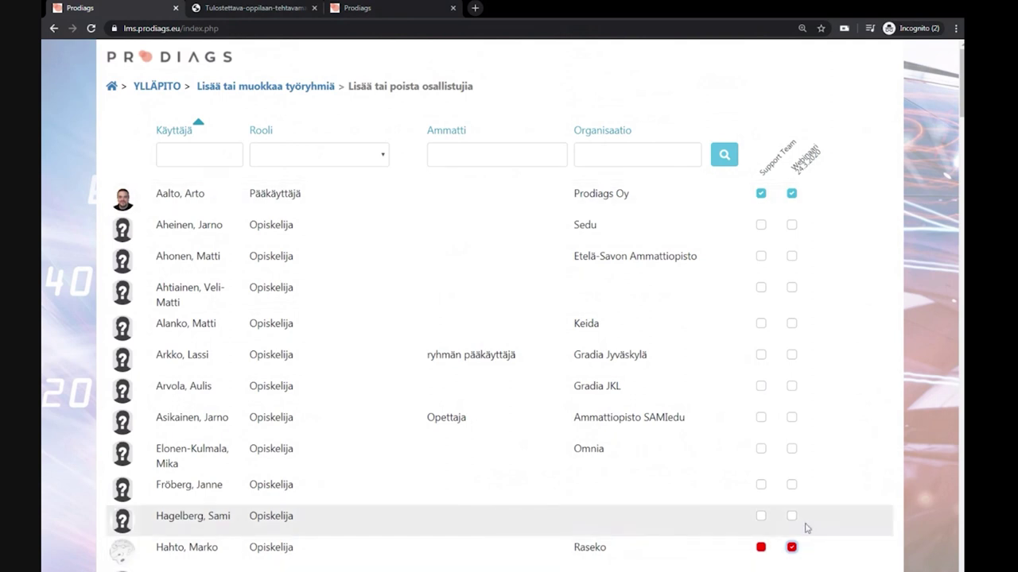
# - Mark the first listed Omnia student as a participant in Webinaari 24.3.2020 and save the participant changes
pyautogui.scroll(-1, 845, 450)
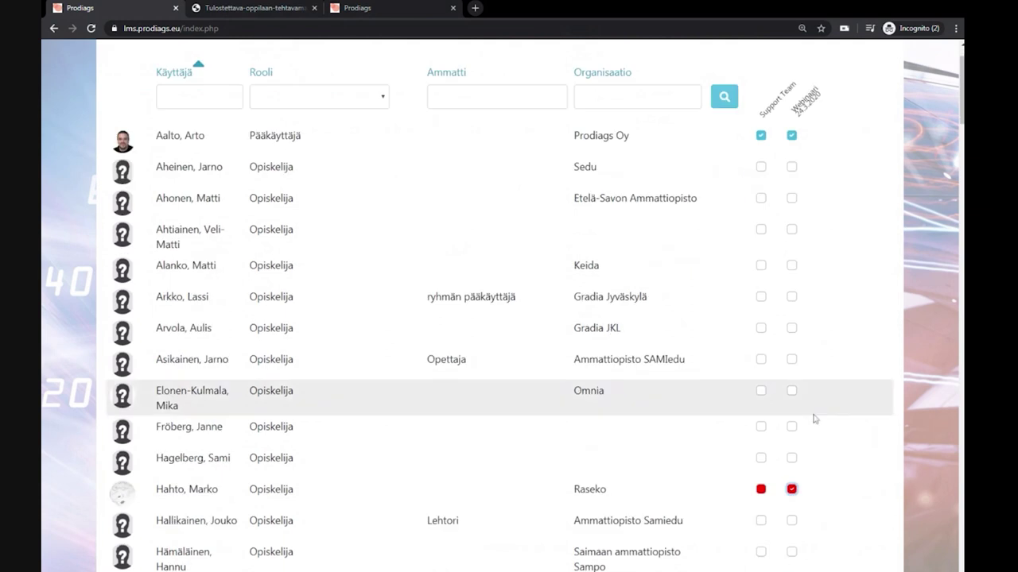
pyautogui.click(792, 391)
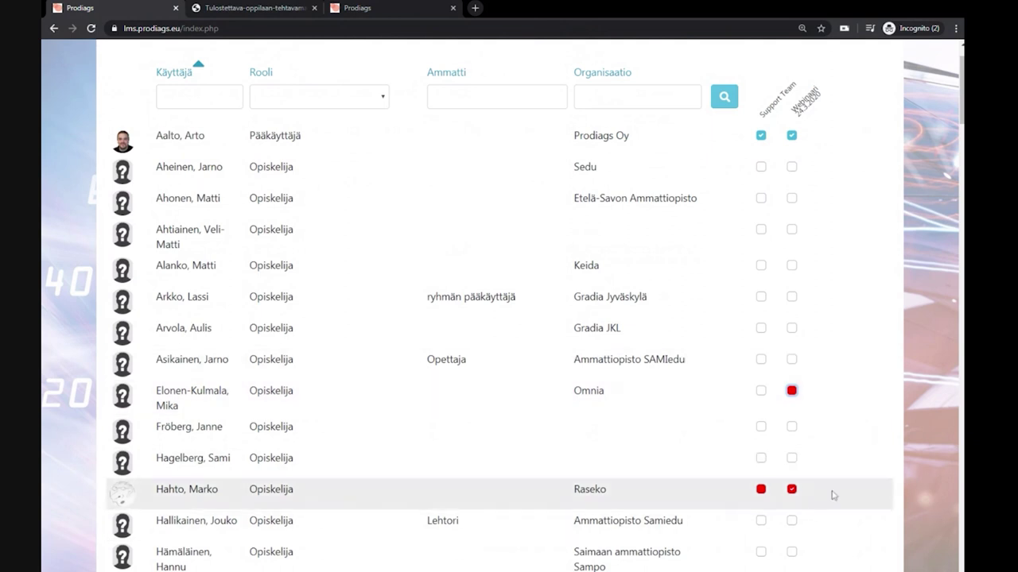
pyautogui.scroll(-12, 811, 509)
pyautogui.scroll(-10, 670, 499)
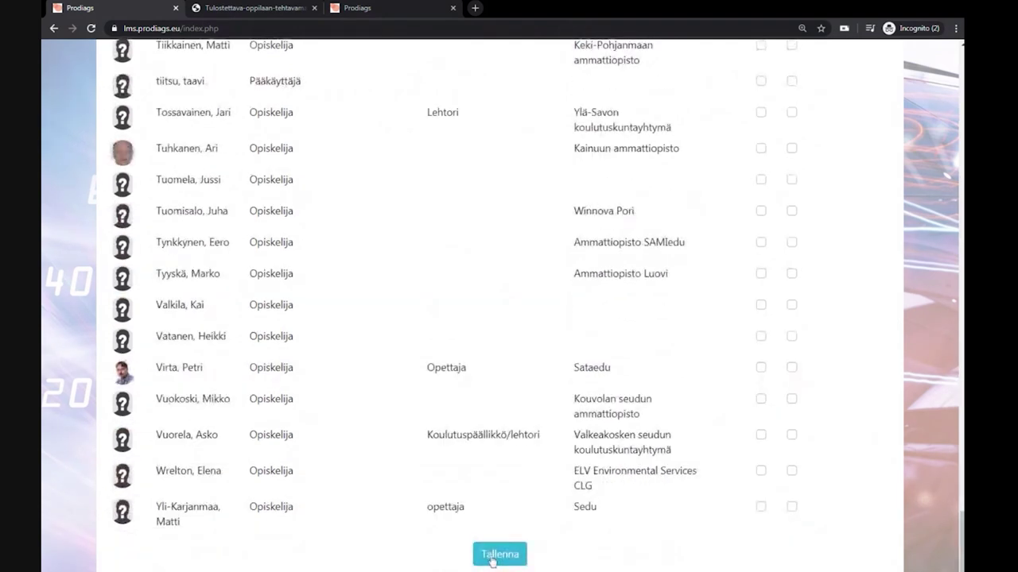
pyautogui.click(492, 557)
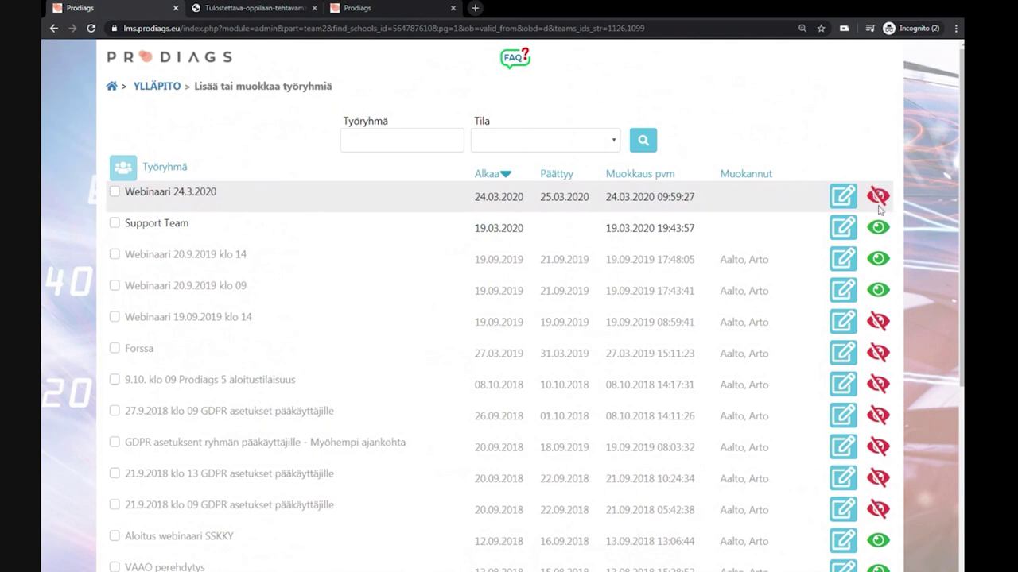
# - Edit the workgroup Webinaari 24.3.2020, set its link visibility to Näytä and save it
pyautogui.click(849, 202)
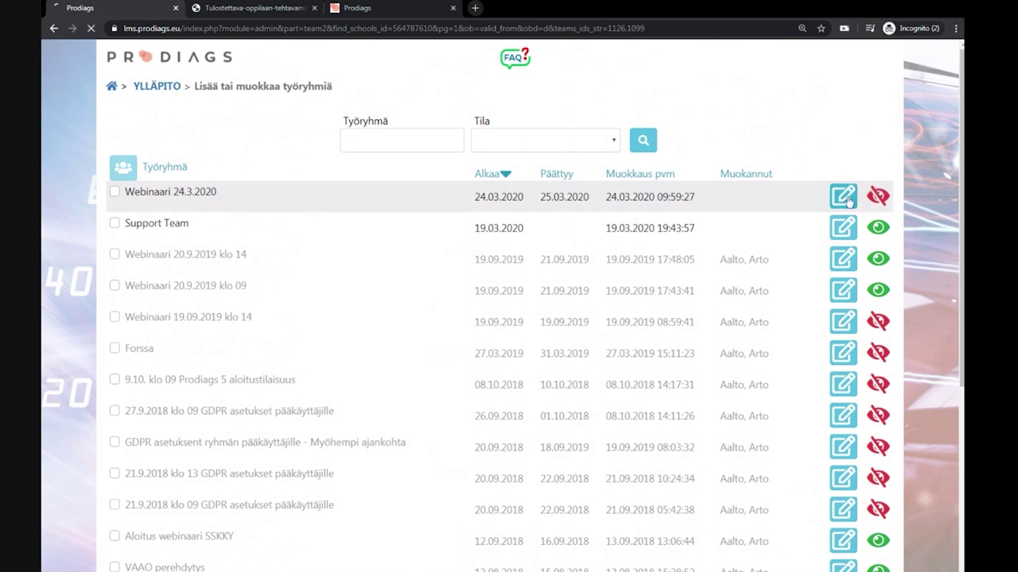
pyautogui.click(448, 262)
pyautogui.click(424, 280)
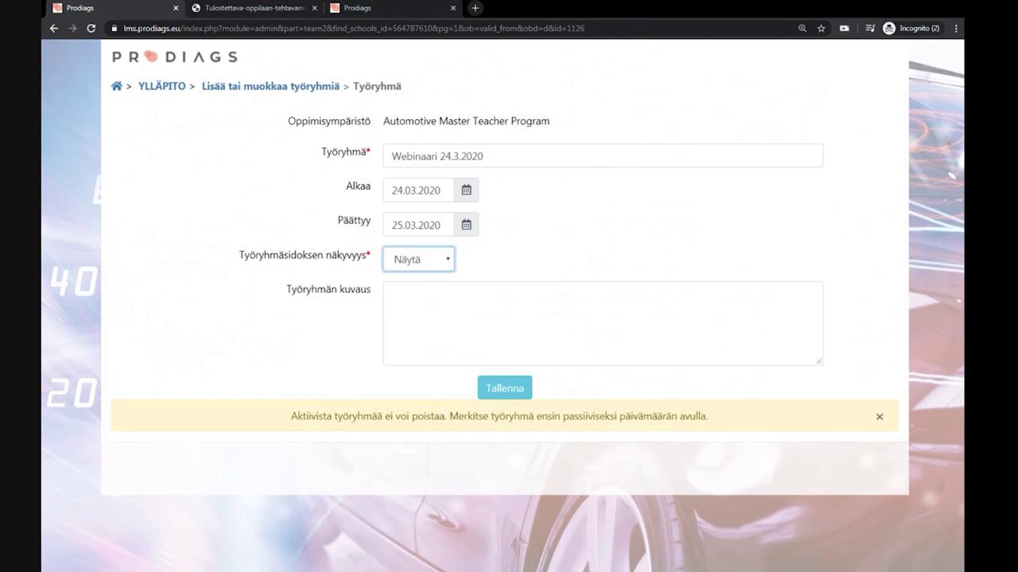
pyautogui.click(499, 389)
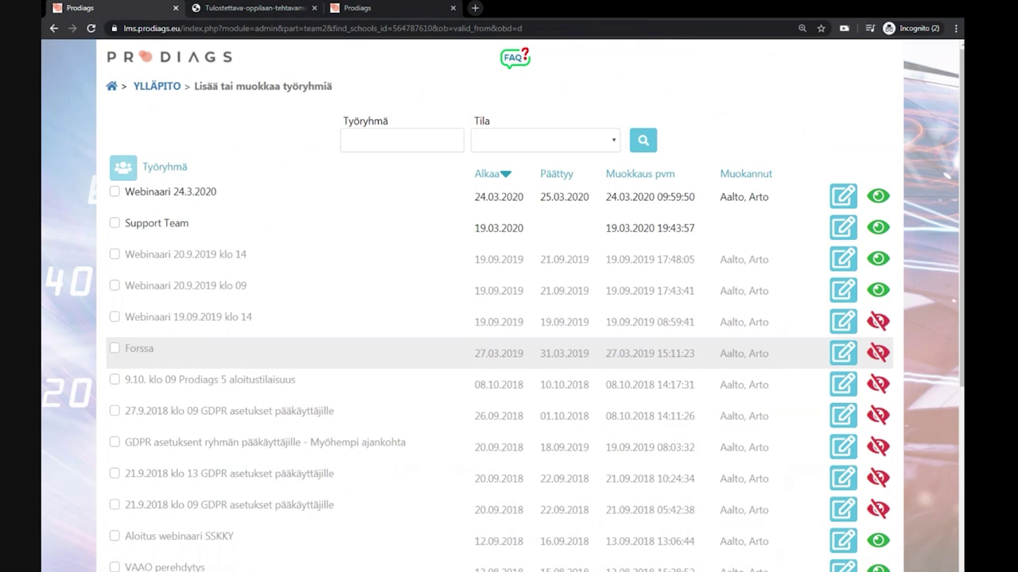
# - Open the new user or role form from the administration page, using a placeholder e-mail address as the username
pyautogui.click(156, 88)
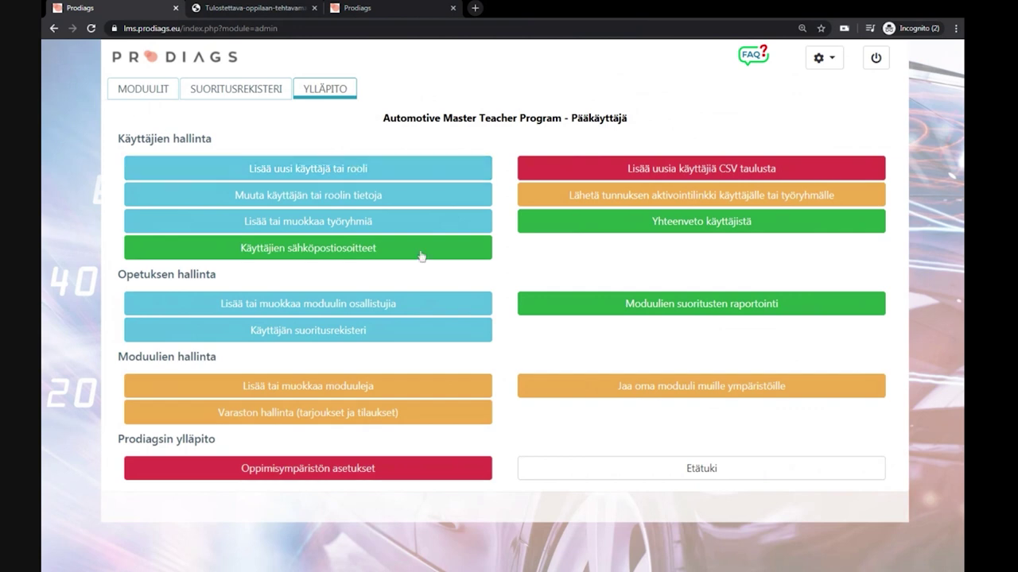
pyautogui.click(388, 171)
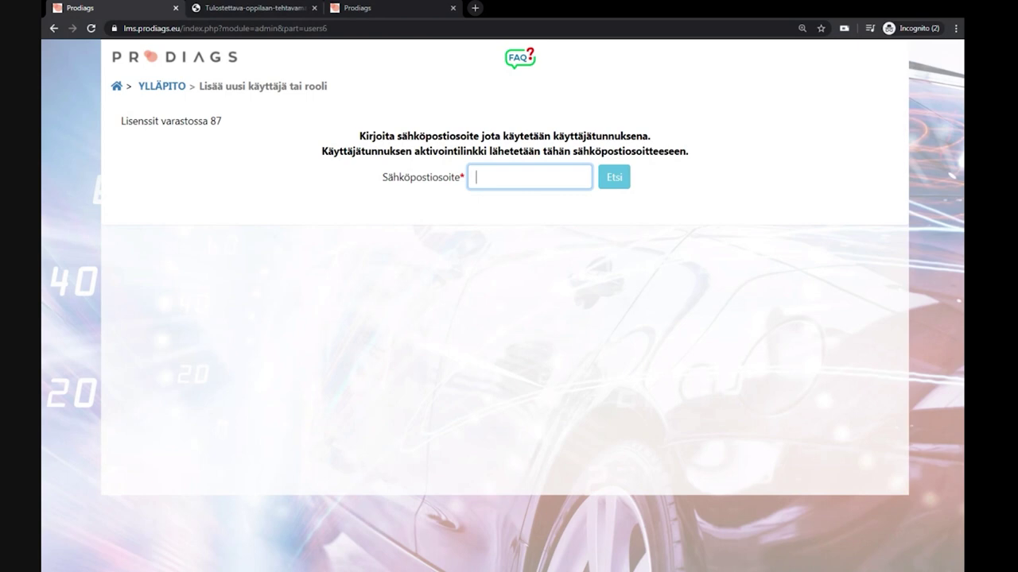
pyautogui.write('qwert@qwerty.com')
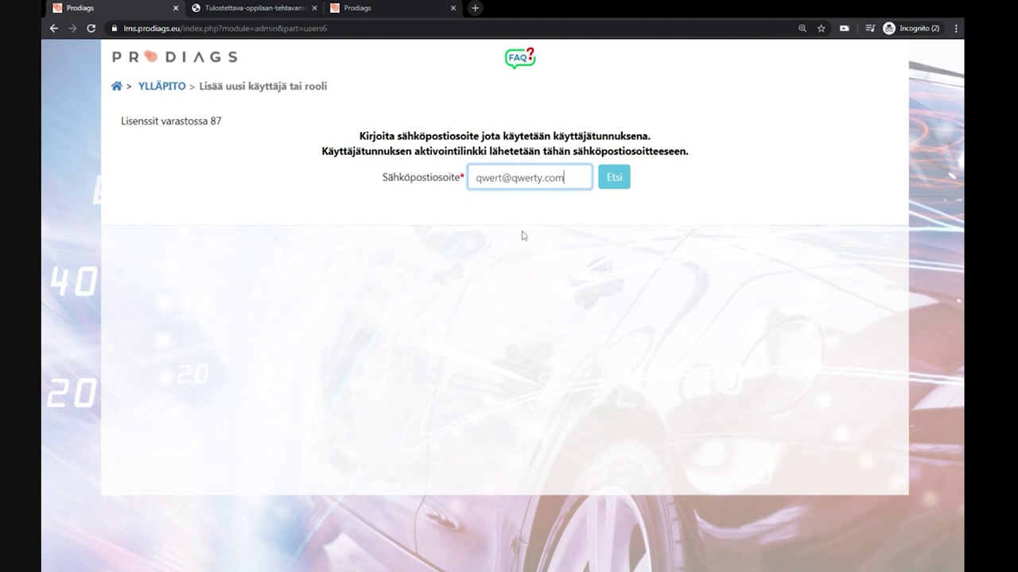
pyautogui.click(615, 182)
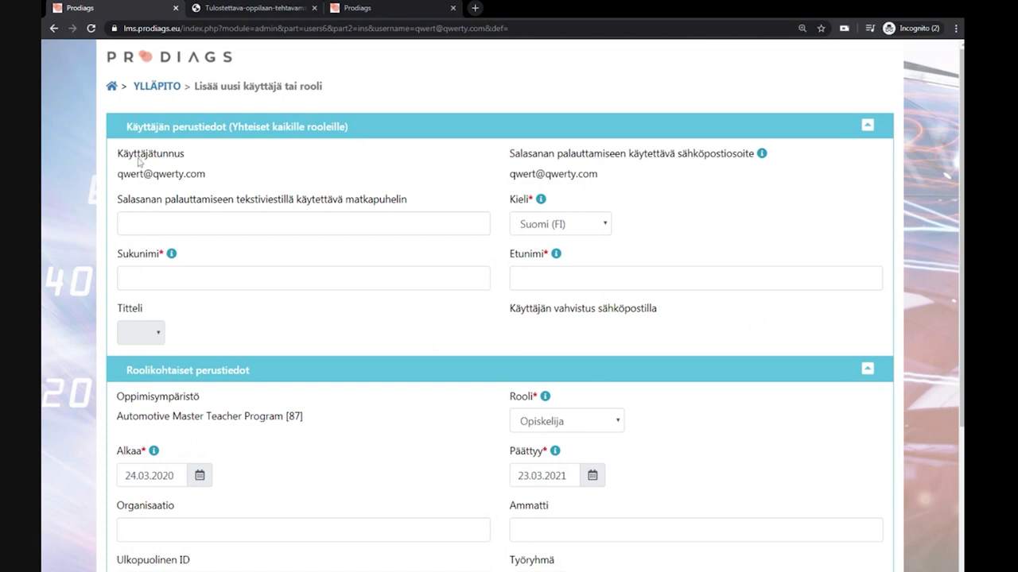
pyautogui.moveTo(207, 174); pyautogui.dragTo(117, 174)
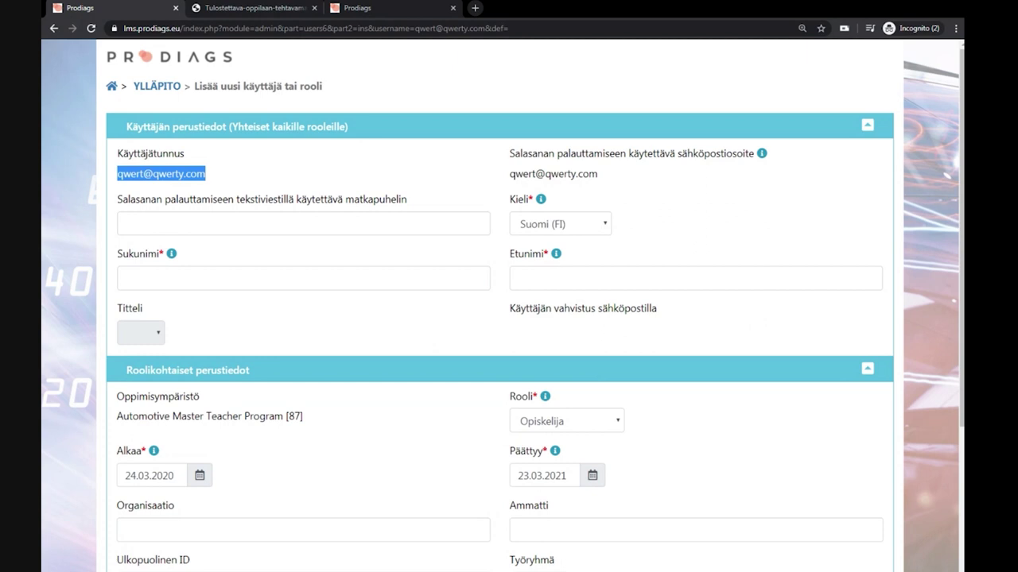
# - Enter a placeholder surname and first name in the new user's basic information
pyautogui.click(239, 278)
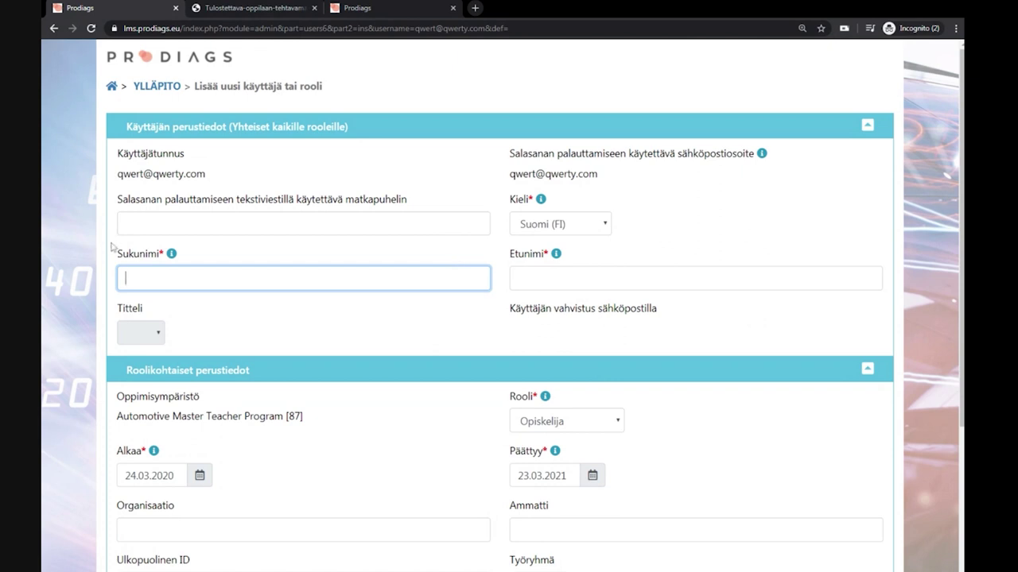
pyautogui.click(282, 223)
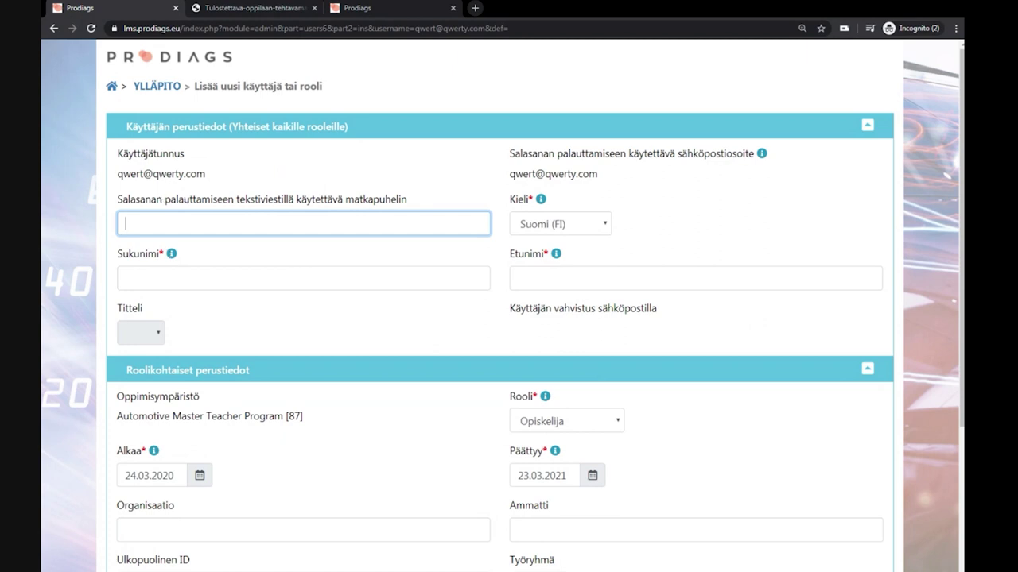
pyautogui.click(258, 278)
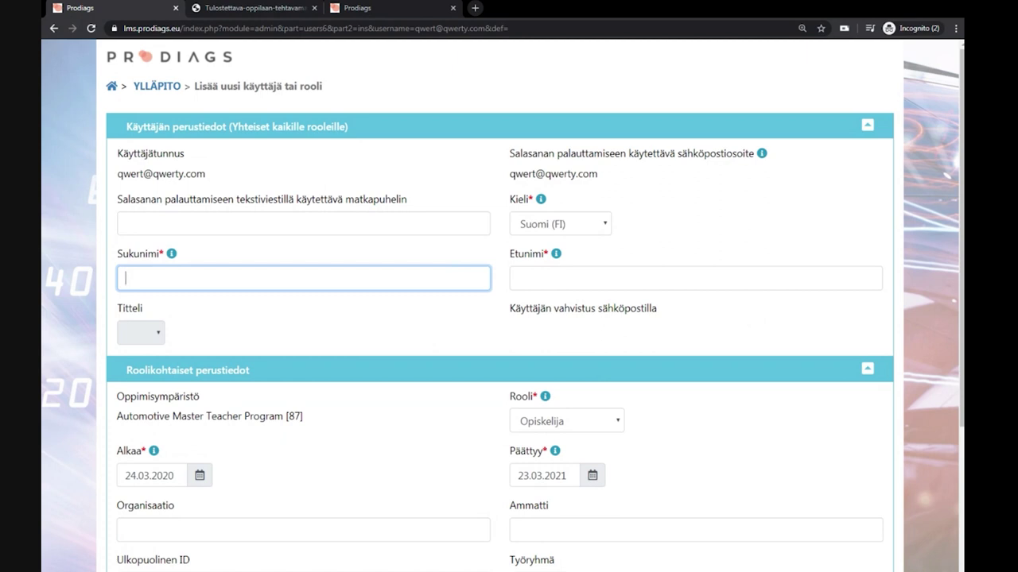
pyautogui.write('Qwqreqwer')
pyautogui.click(556, 253)
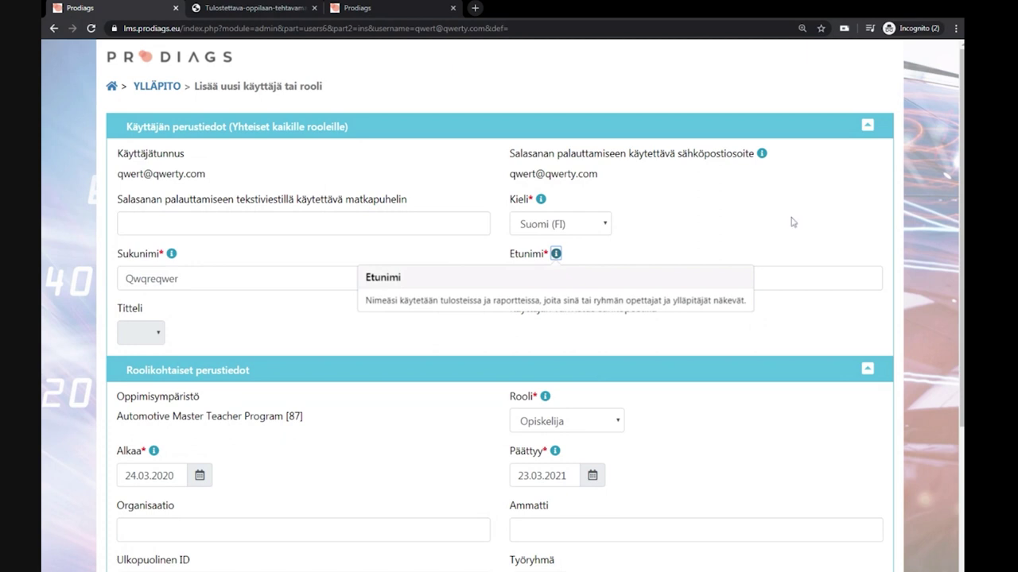
pyautogui.click(787, 278)
pyautogui.write('Qwerwer')
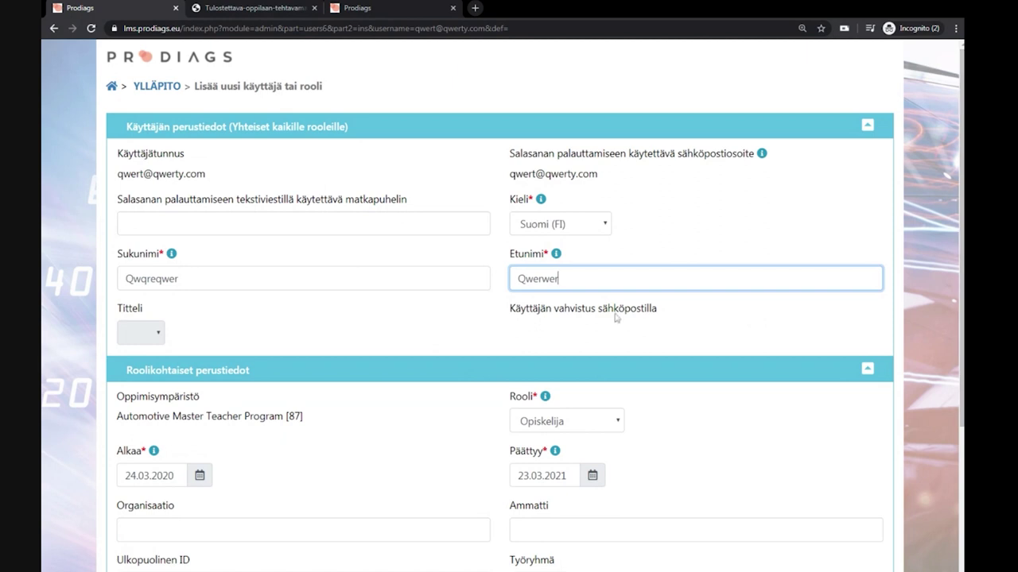
# - Review the language, role, validity dates and other basic fields of the new user form, including the two saving options
pyautogui.click(607, 225)
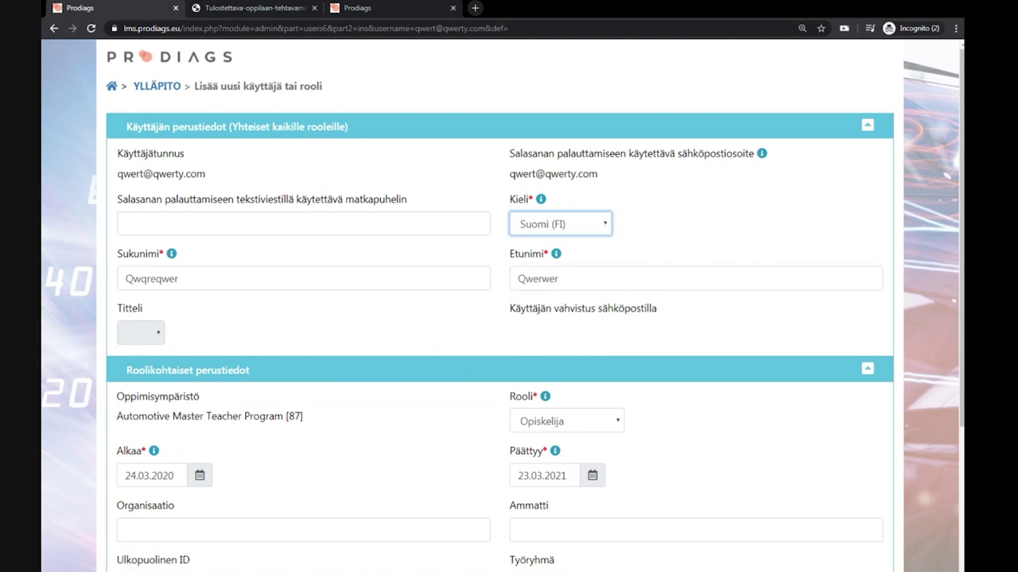
pyautogui.click(703, 226)
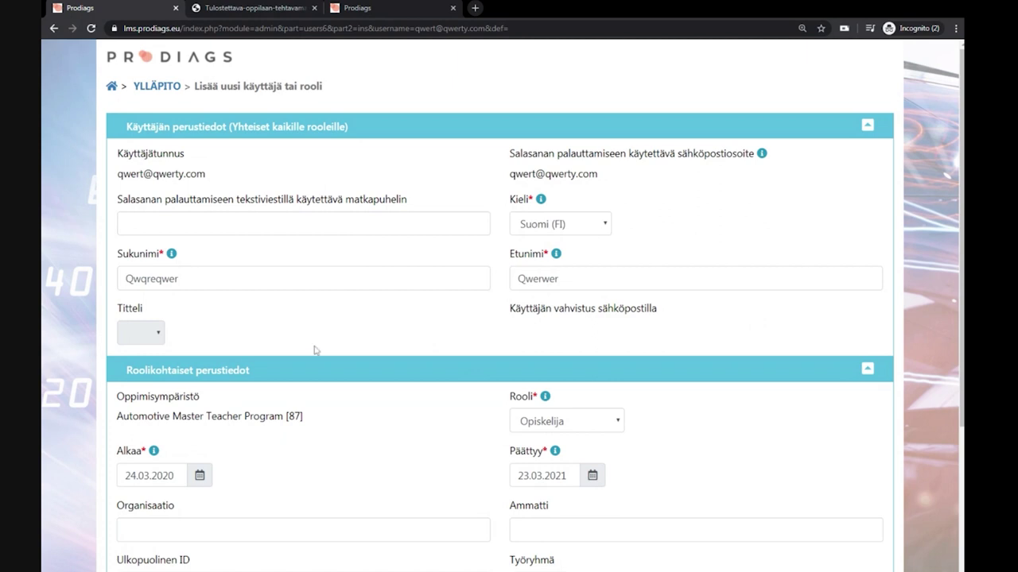
pyautogui.scroll(-2, 347, 322)
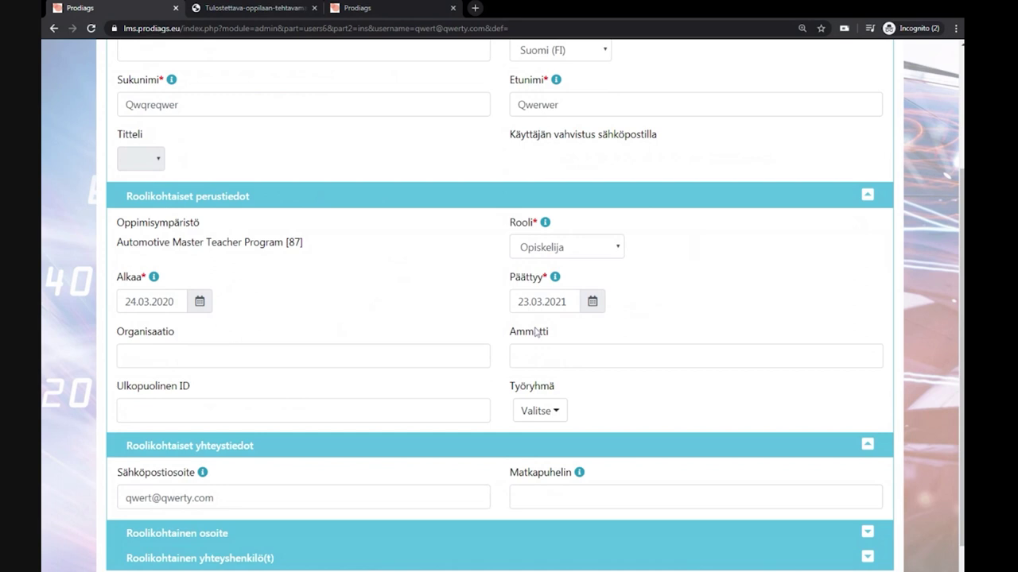
pyautogui.click(618, 250)
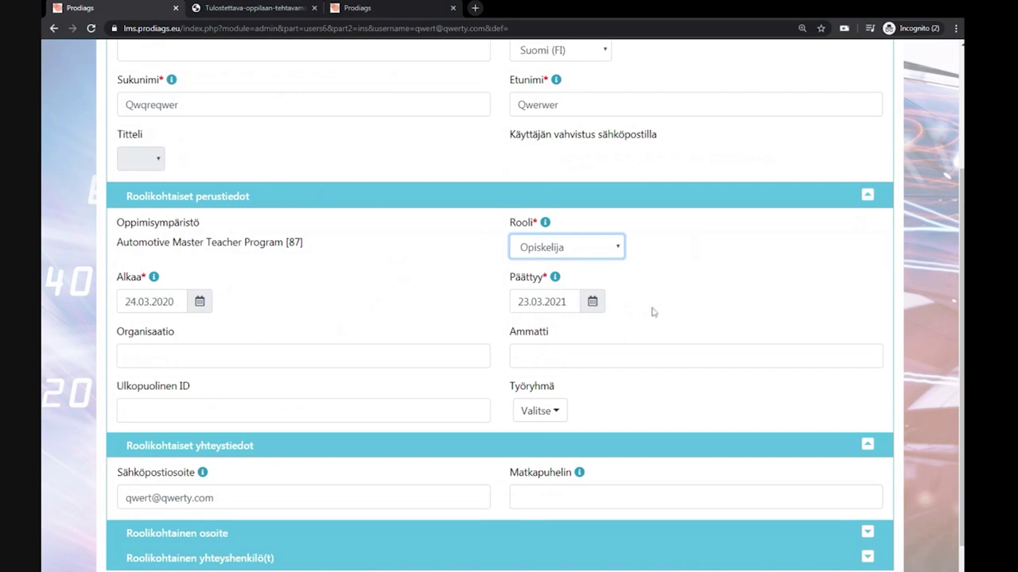
pyautogui.click(715, 300)
pyautogui.scroll(-1, 716, 299)
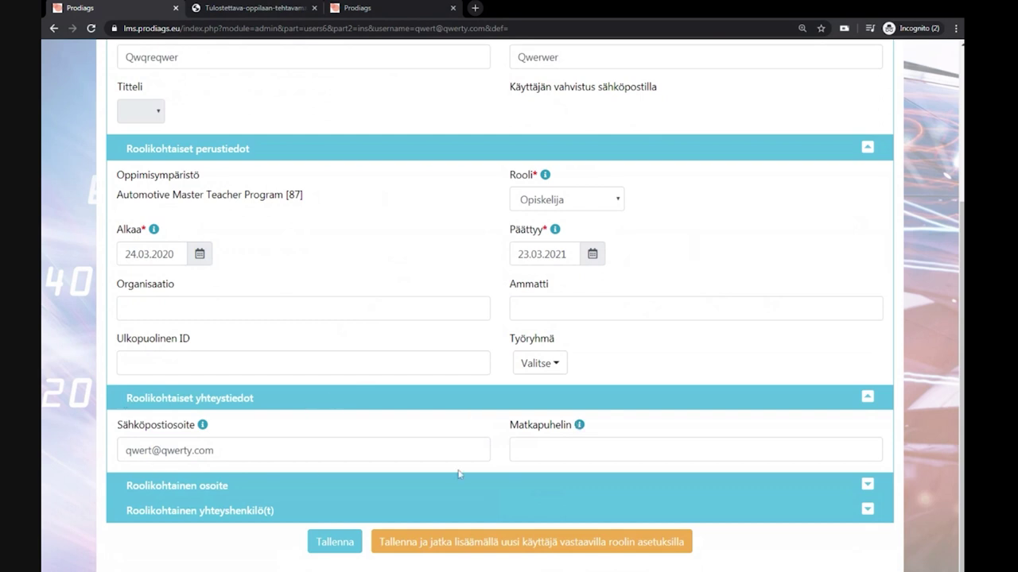
pyautogui.scroll(3, 504, 432)
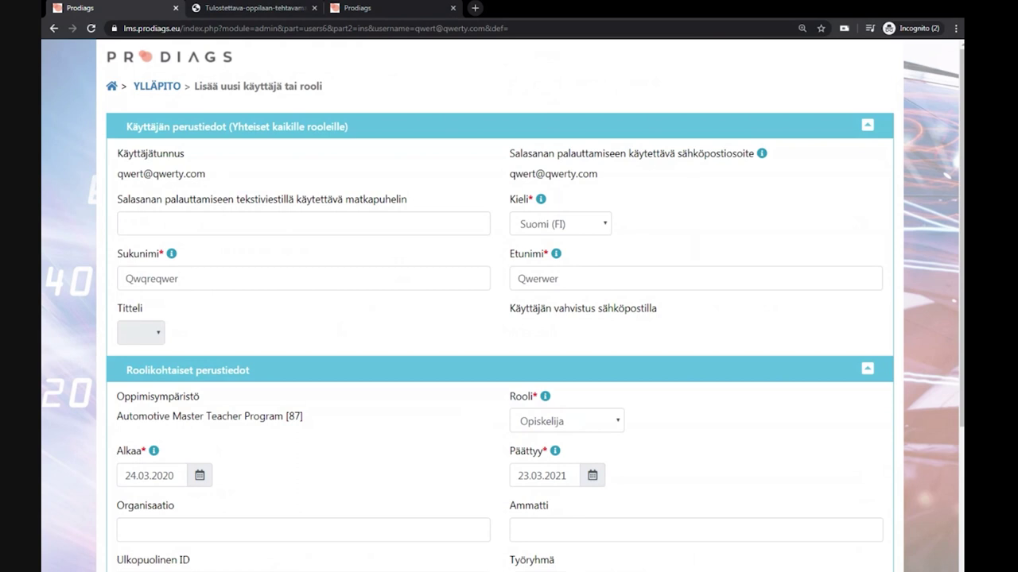
pyautogui.scroll(-3, 220, 182)
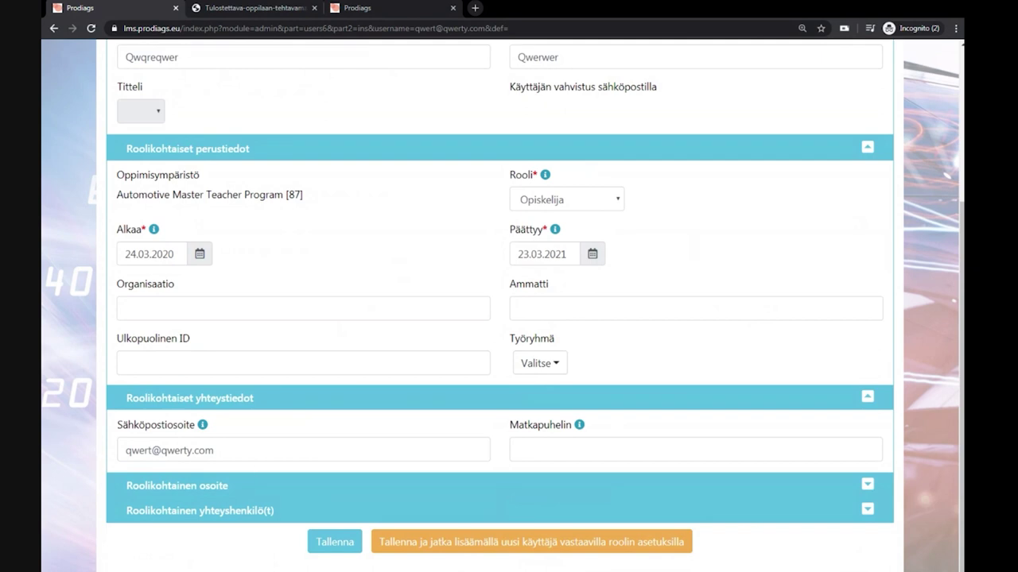
pyautogui.scroll(3, 224, 176)
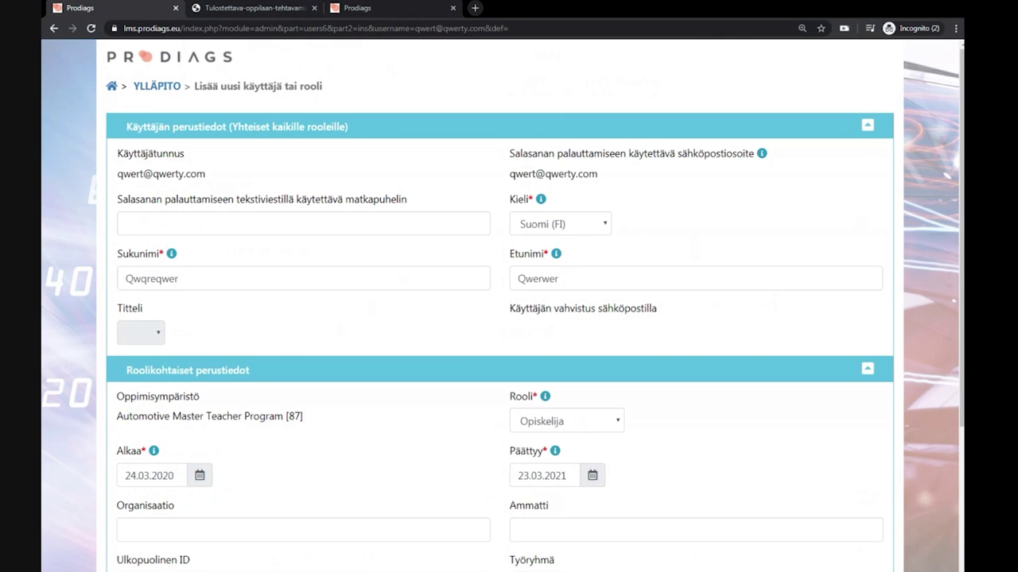
pyautogui.scroll(-1, 212, 192)
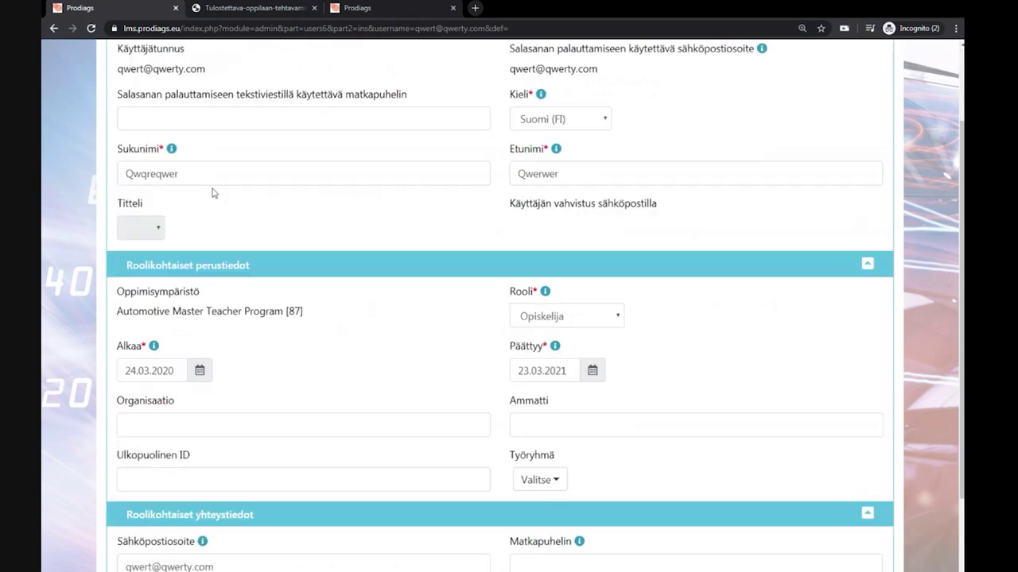
pyautogui.scroll(-1, 212, 192)
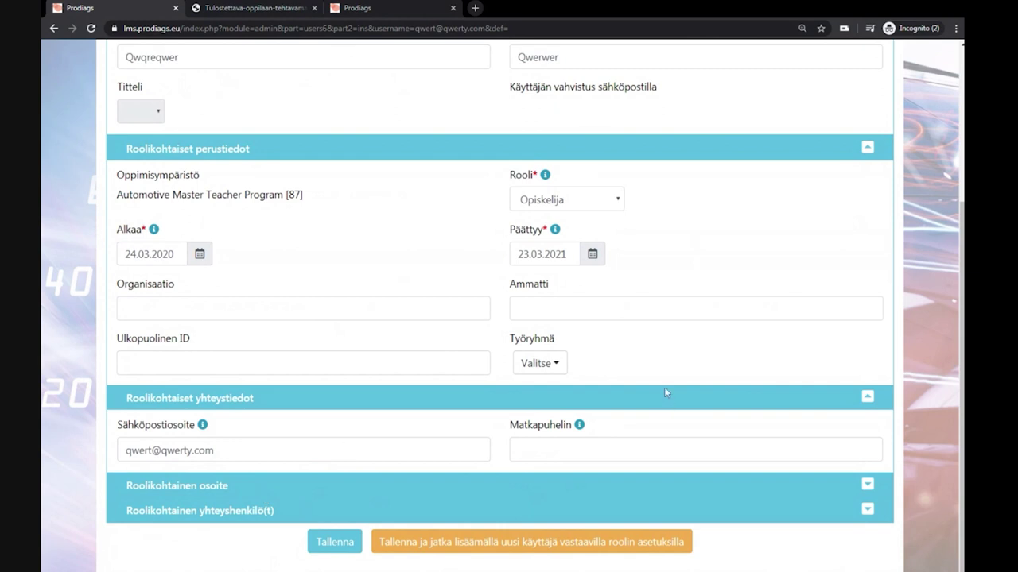
# - Expand the role-specific address and contact person sections, inspect their fields and collapse both sections again
pyautogui.click(867, 484)
pyautogui.scroll(-3, 771, 417)
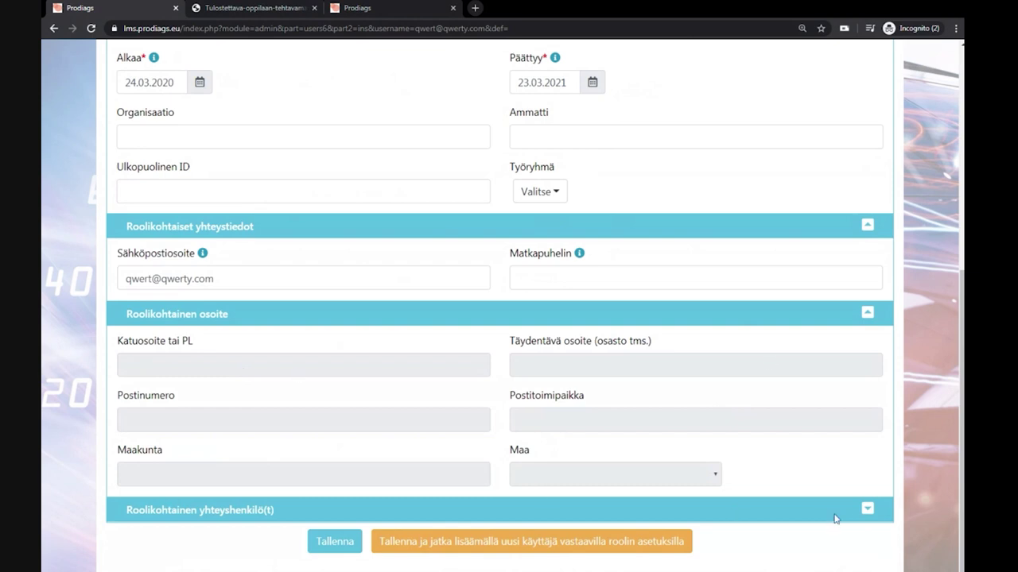
pyautogui.click(867, 509)
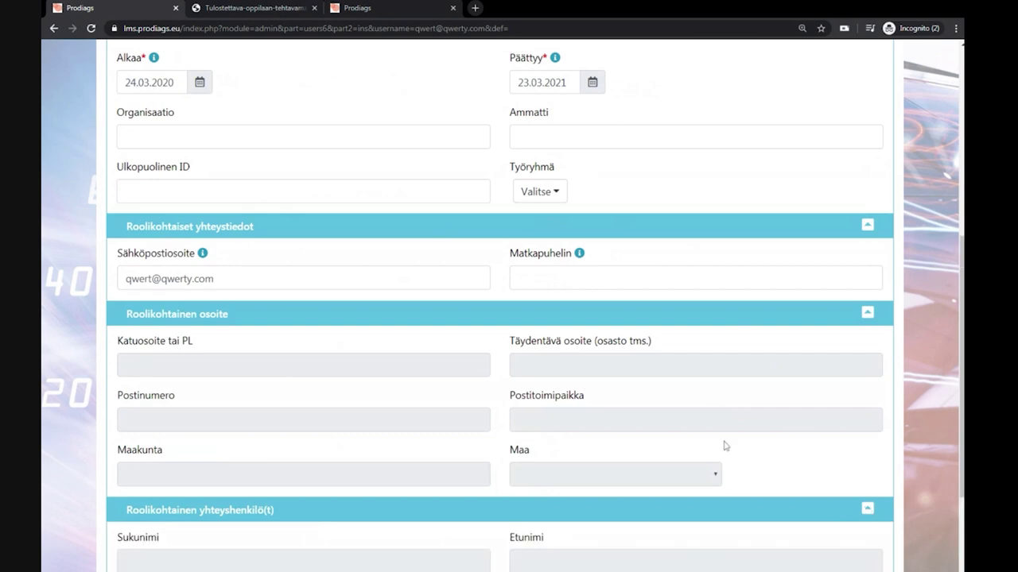
pyautogui.scroll(-2, 710, 432)
pyautogui.scroll(-1, 710, 432)
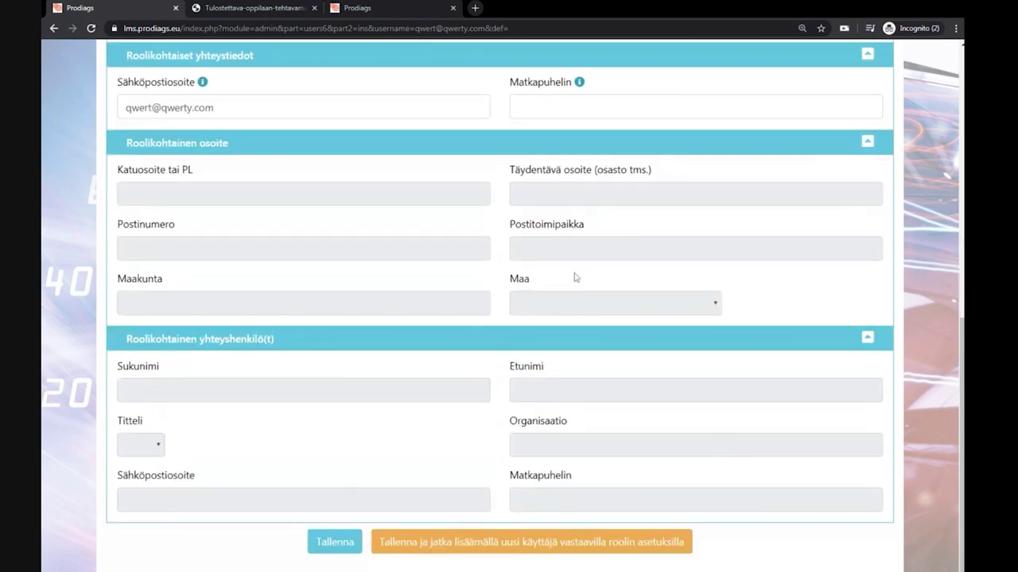
pyautogui.click(557, 142)
pyautogui.click(552, 398)
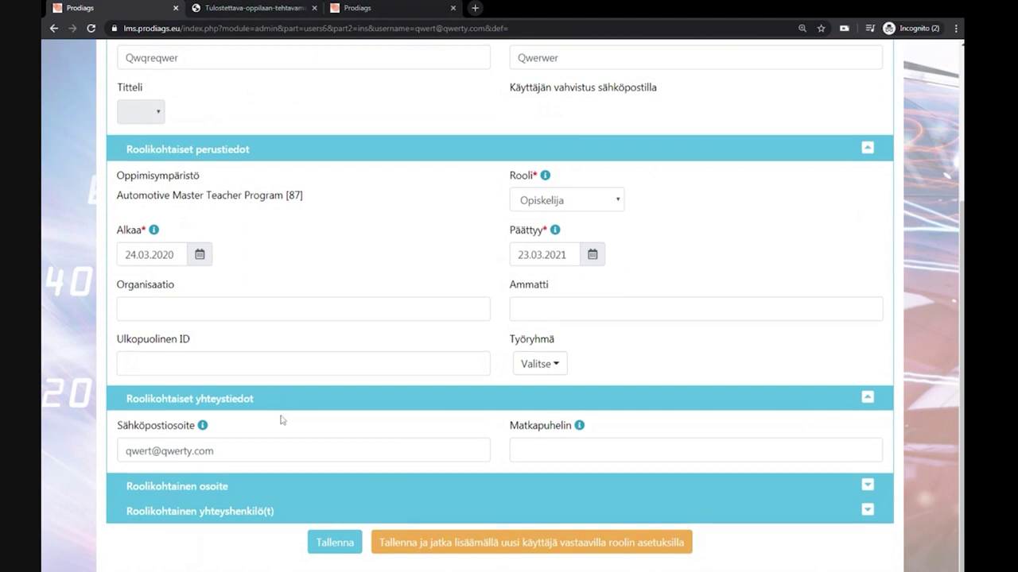
# - Examine the whole new user form, with the Roolikohtainen yhteyshenkilö(t) section expanded to show its contact person fields
pyautogui.scroll(3, 324, 469)
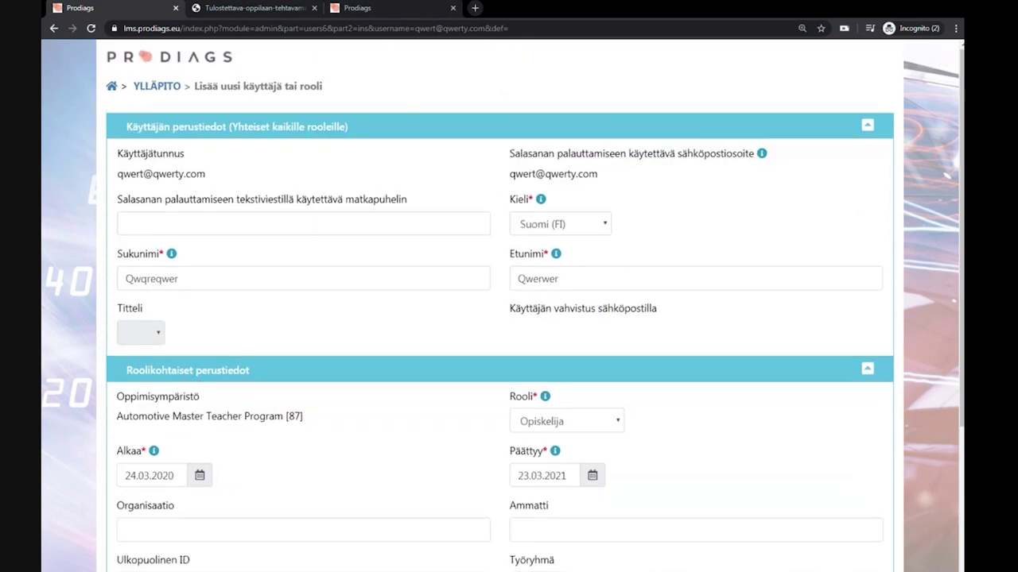
pyautogui.scroll(-3, 302, 421)
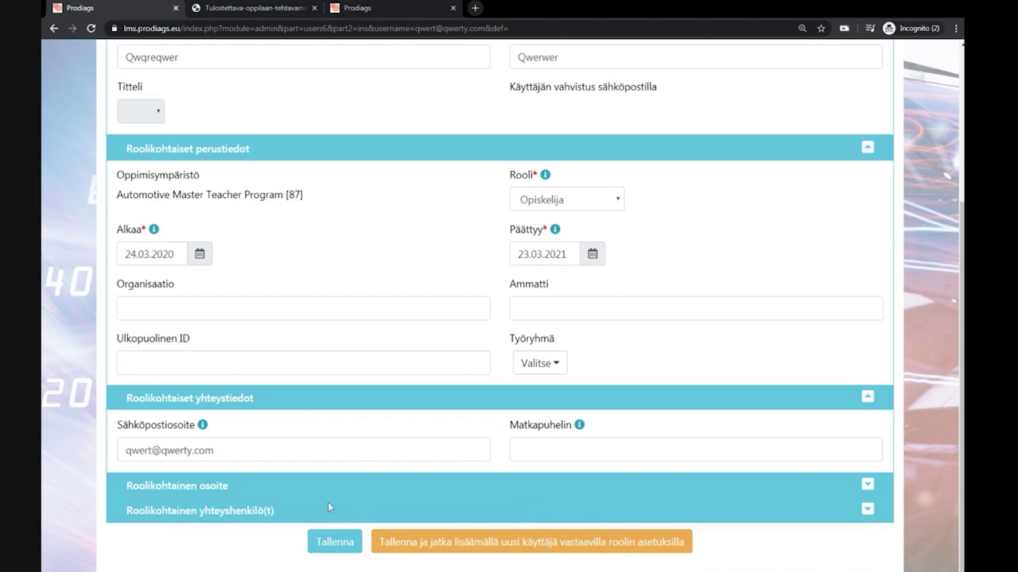
pyautogui.scroll(1, 273, 424)
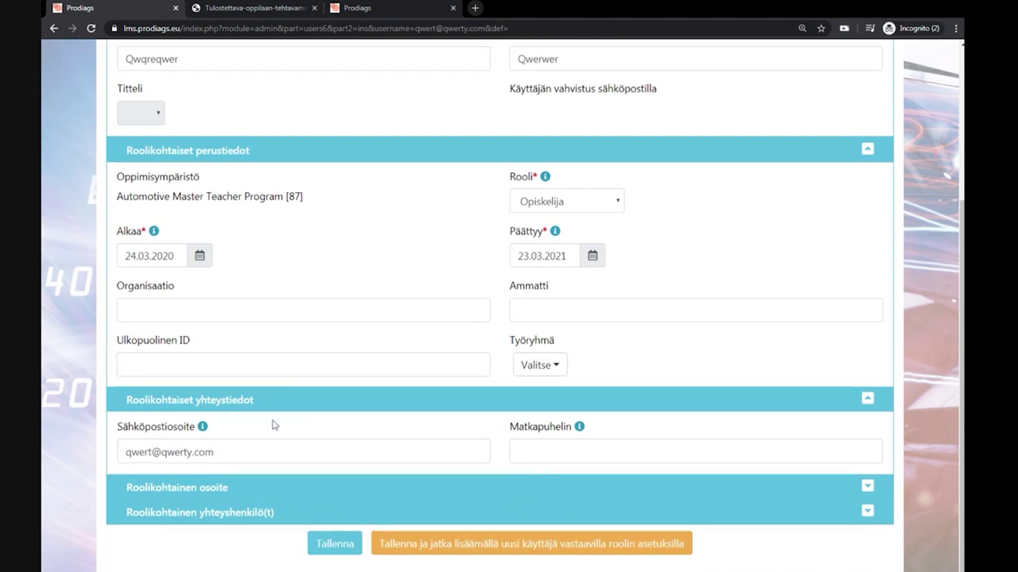
pyautogui.scroll(3, 268, 64)
pyautogui.scroll(-3, 294, 195)
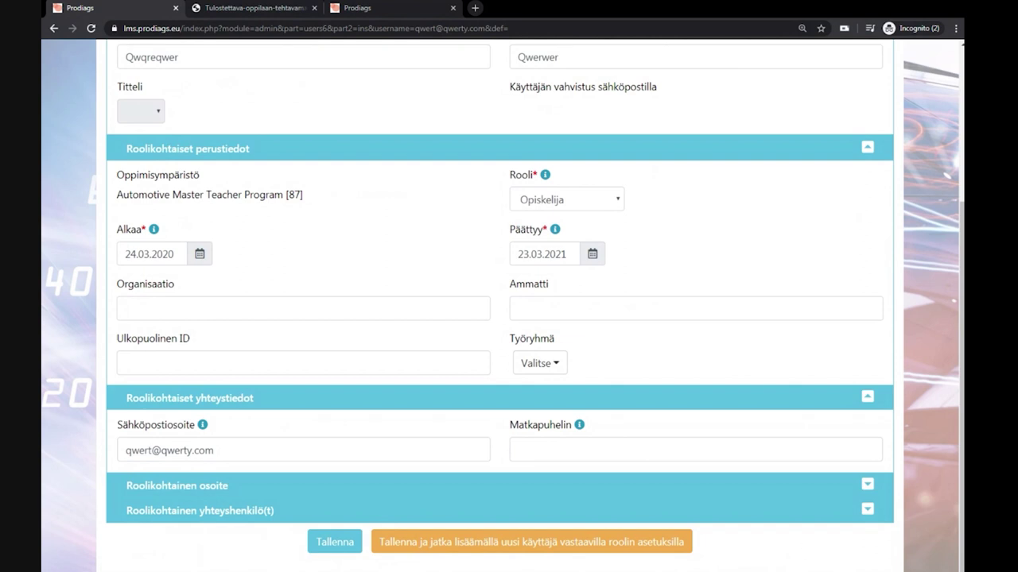
pyautogui.click(834, 509)
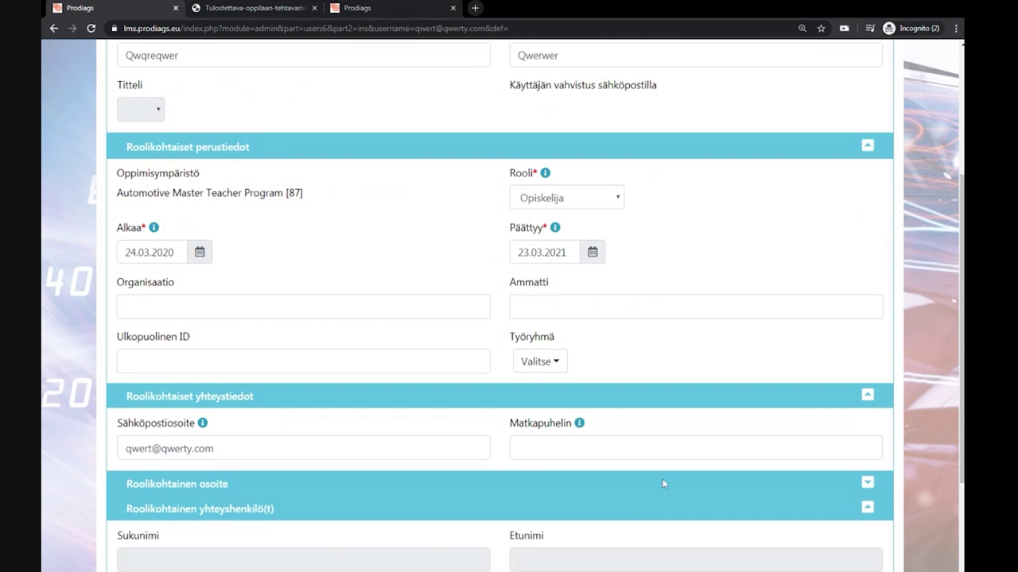
pyautogui.scroll(-3, 664, 483)
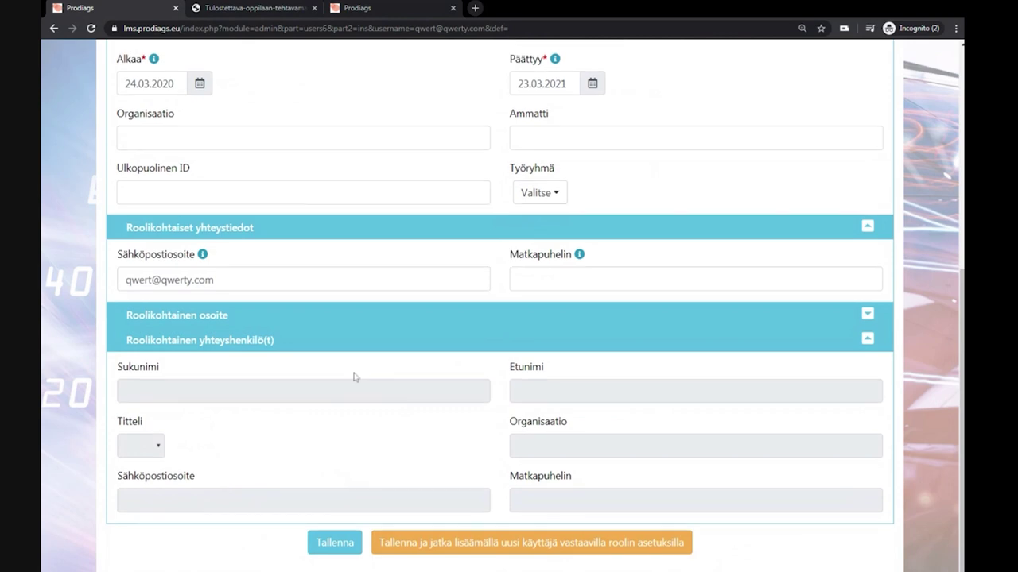
pyautogui.scroll(5, 355, 377)
pyautogui.scroll(-4, 336, 341)
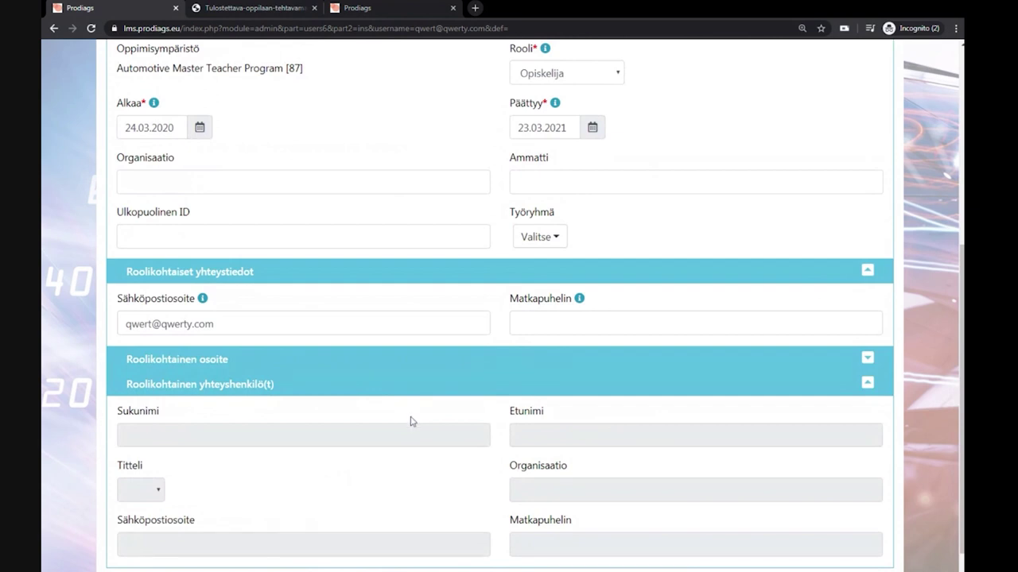
pyautogui.scroll(4, 409, 422)
pyautogui.scroll(-5, 409, 422)
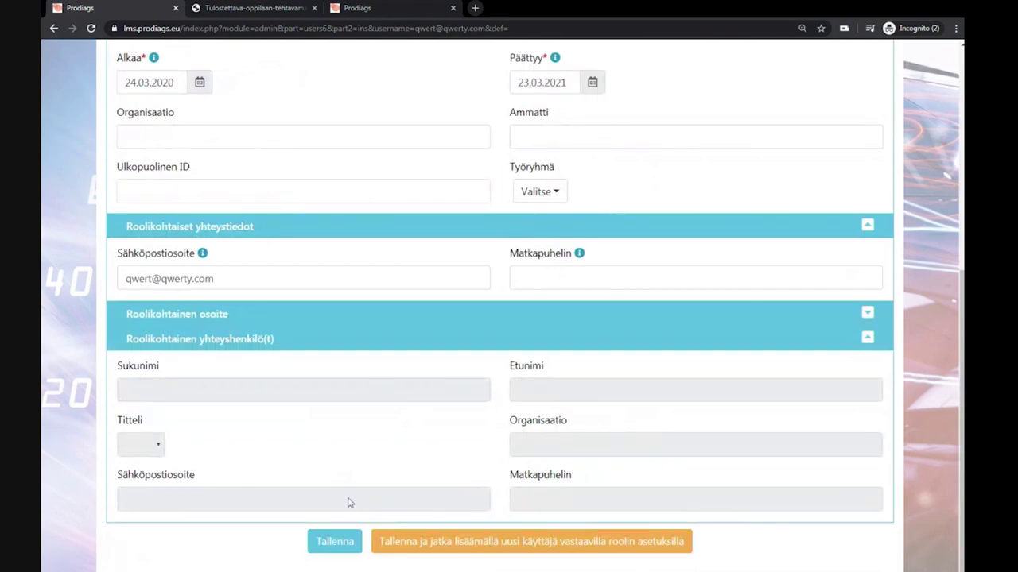
pyautogui.scroll(5, 348, 503)
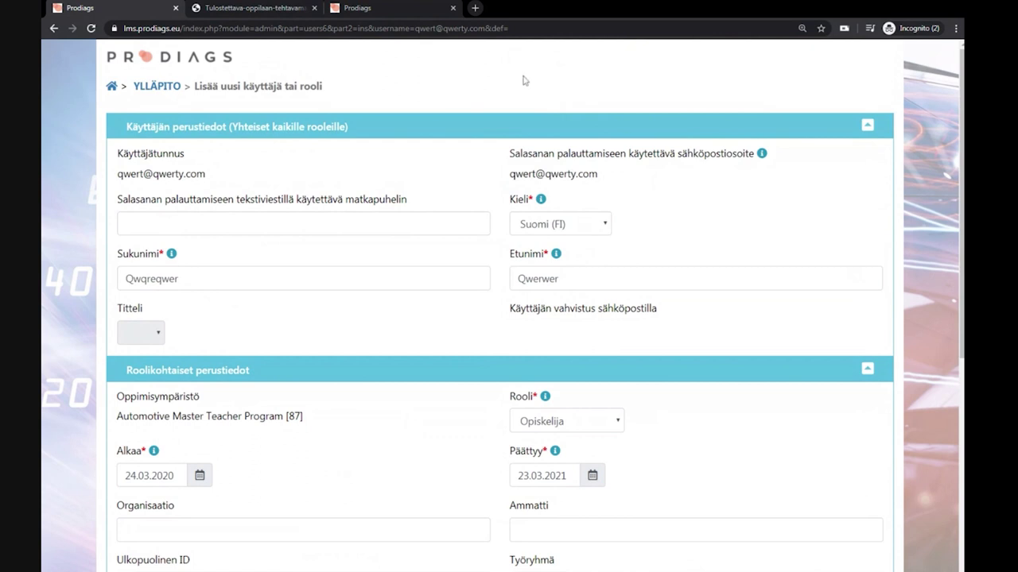
# - View the Prodiags login page in the other browser tab and leave the new user form unsaved for the modules overview
pyautogui.click(400, 12)
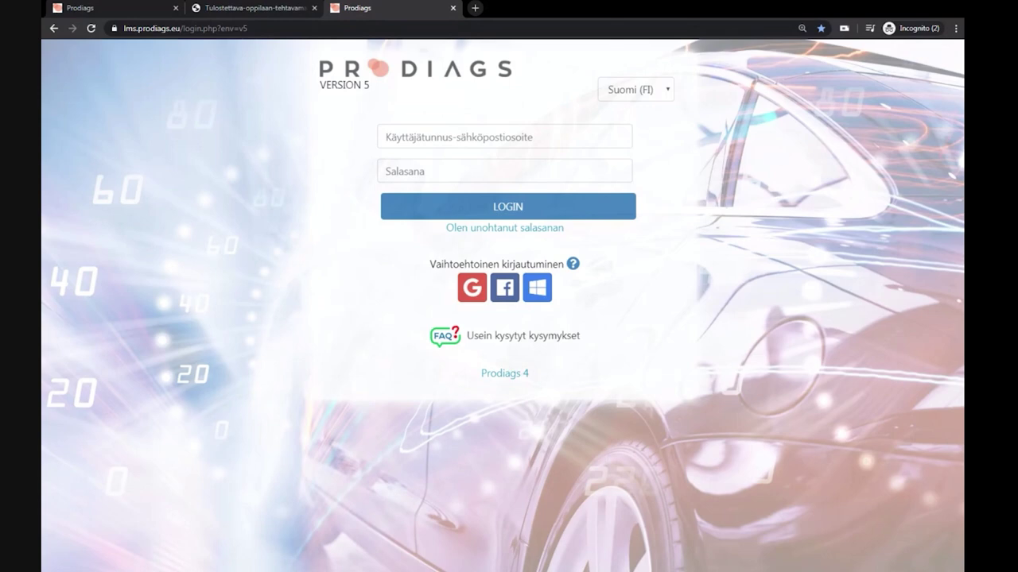
pyautogui.click(108, 11)
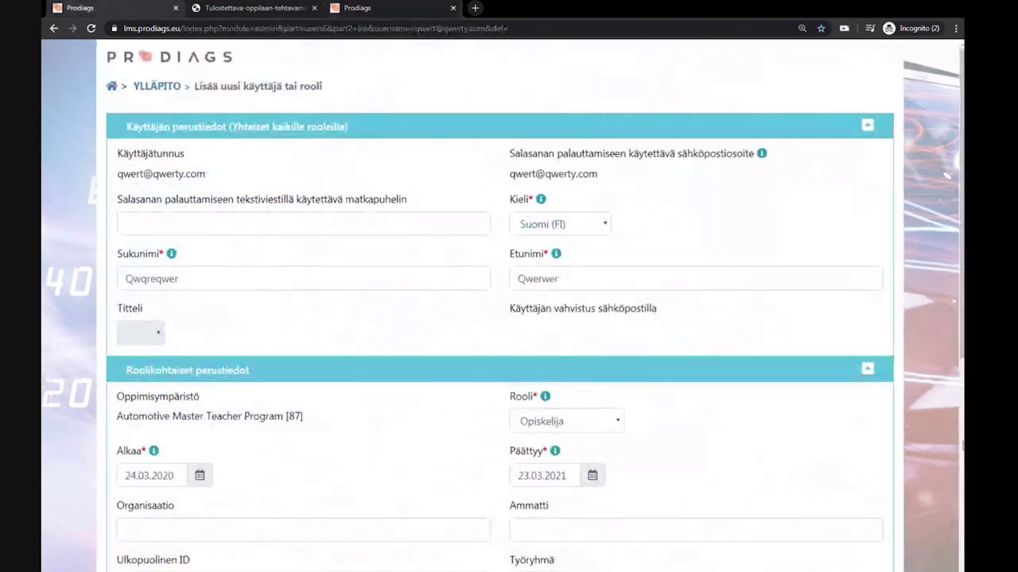
pyautogui.click(176, 89)
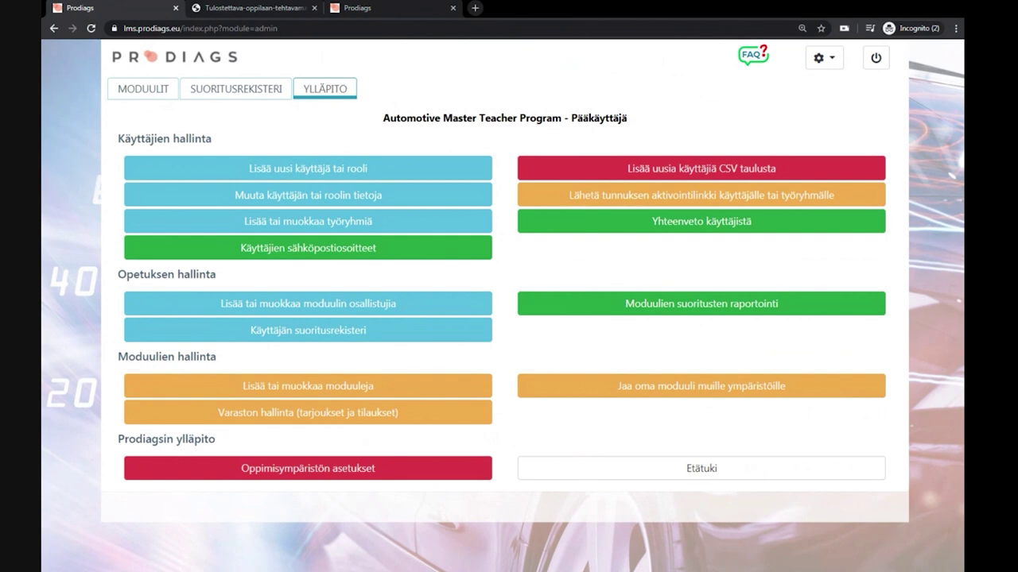
pyautogui.click(147, 92)
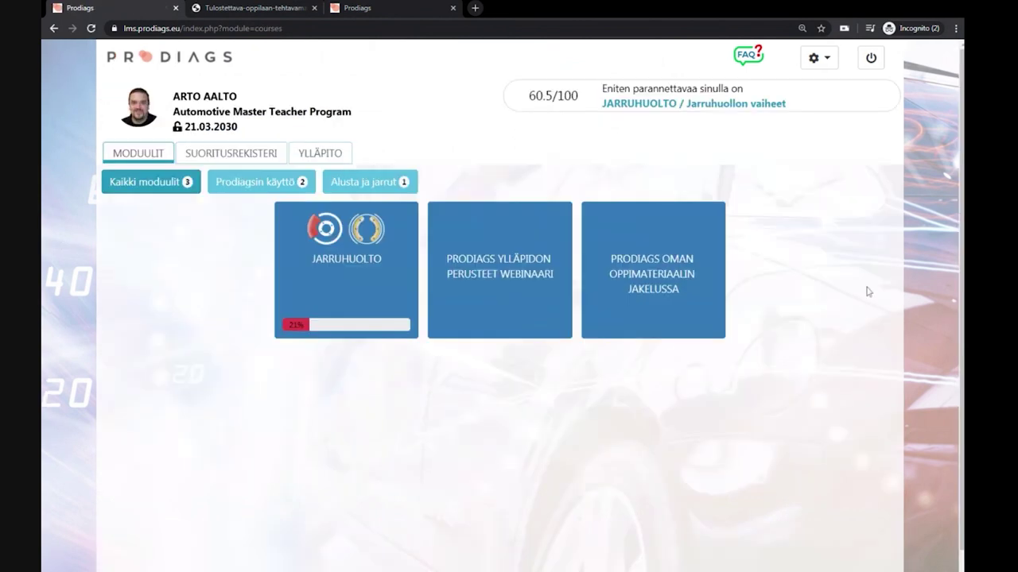